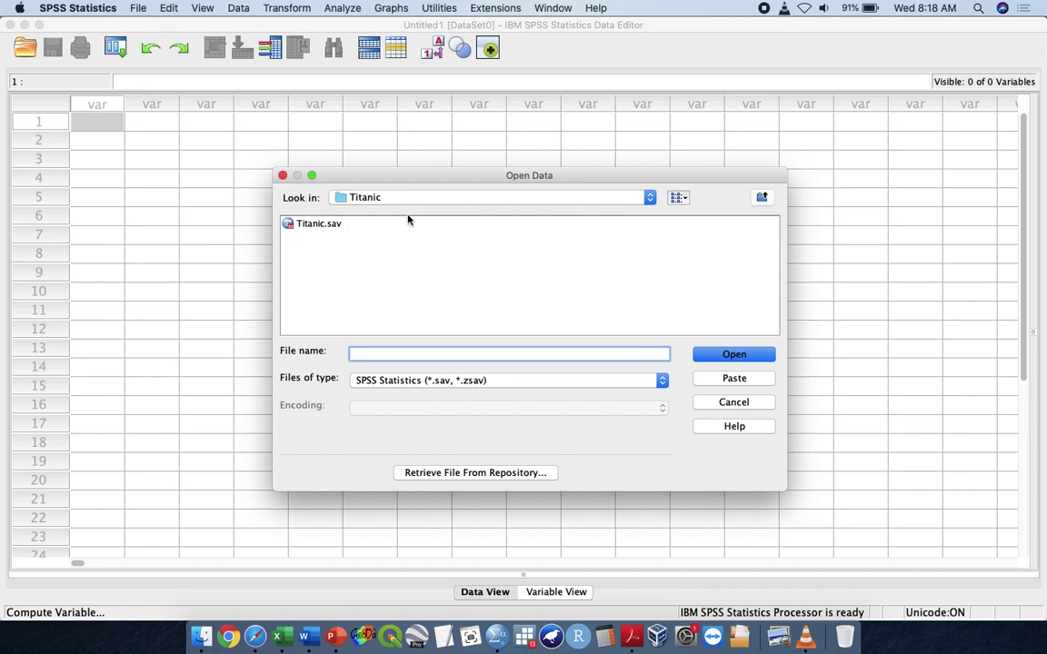
Open the data file Data CPR.sav from the SPSS Dec 2019 folder on the Desktop.
left_click(420, 199)
left_click(414, 183)
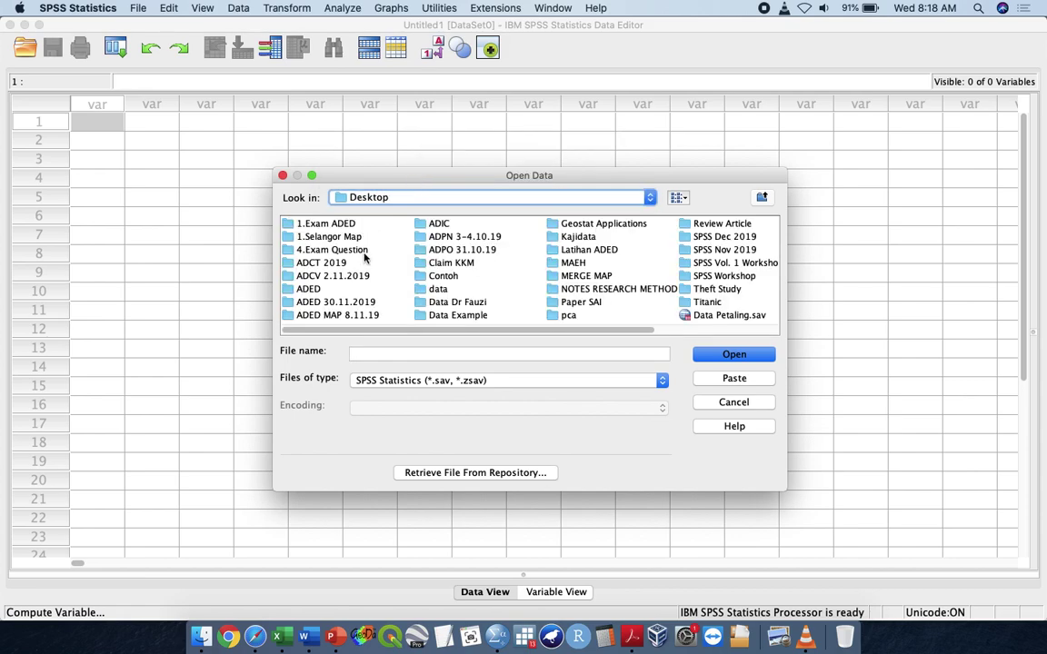
scroll(514, 269, "right", 3)
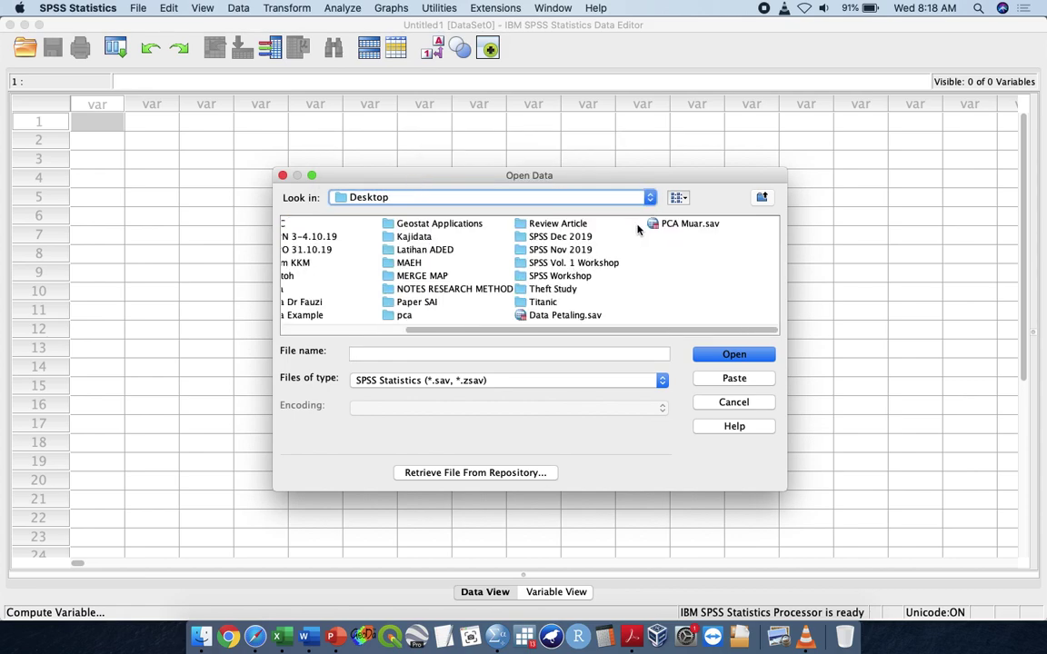
left_click(572, 238)
double_click(573, 238)
double_click(338, 225)
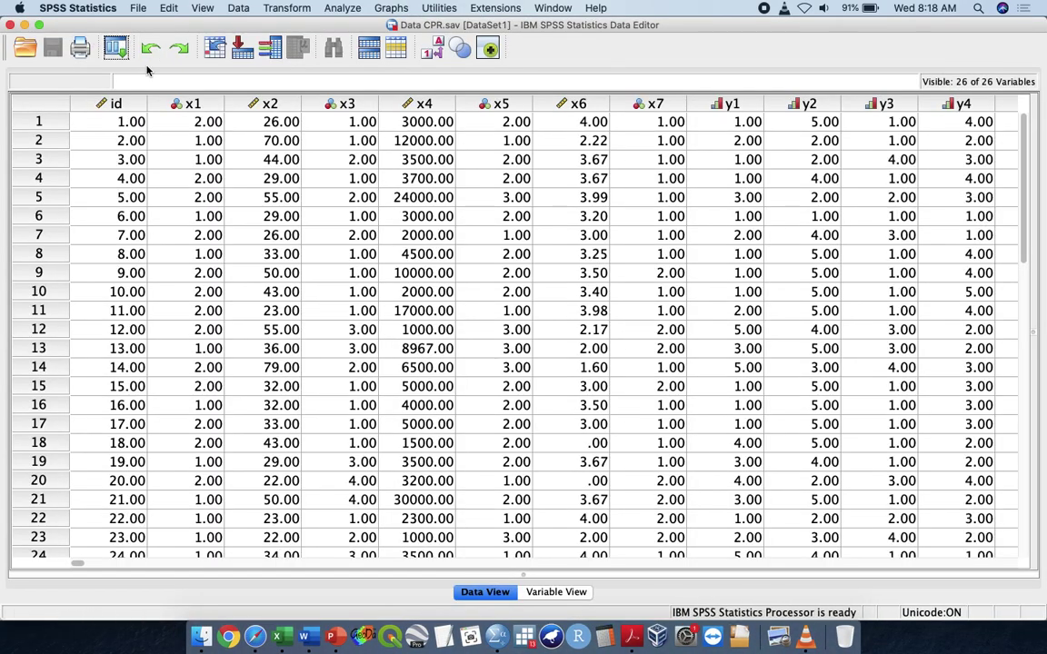
Start computing a new variable with y.total as the target variable name.
left_click(272, 8)
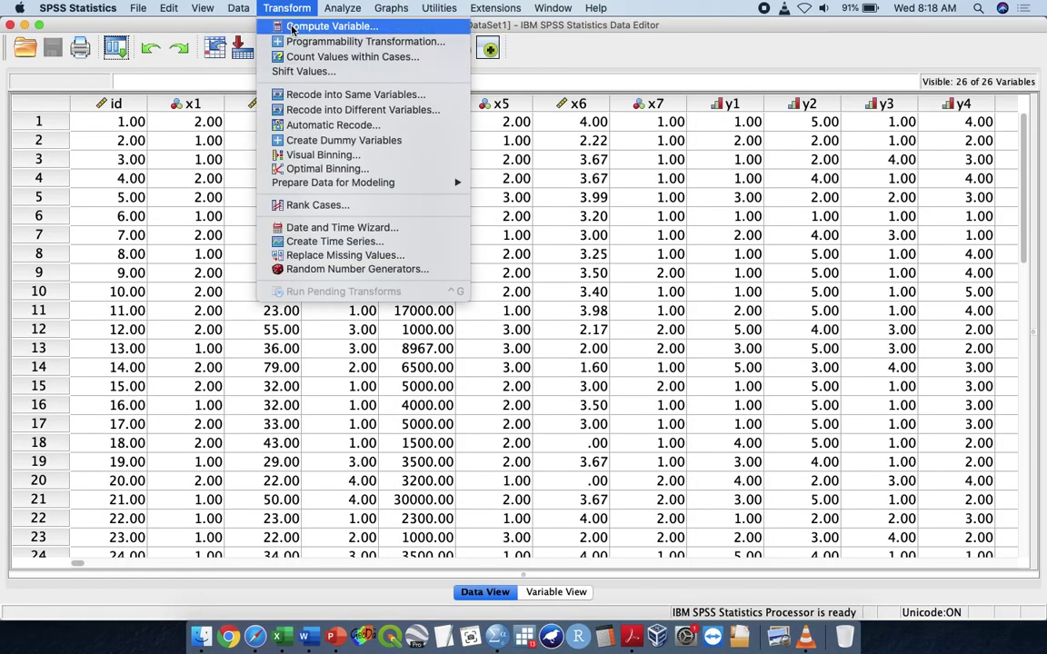
left_click(309, 26)
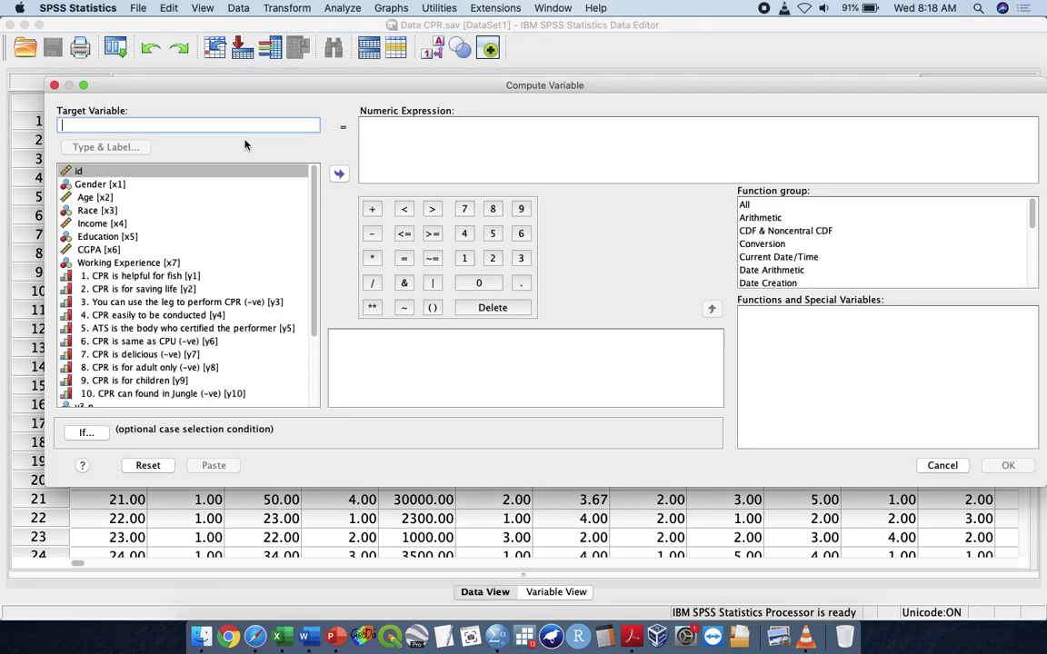
type("y.total")
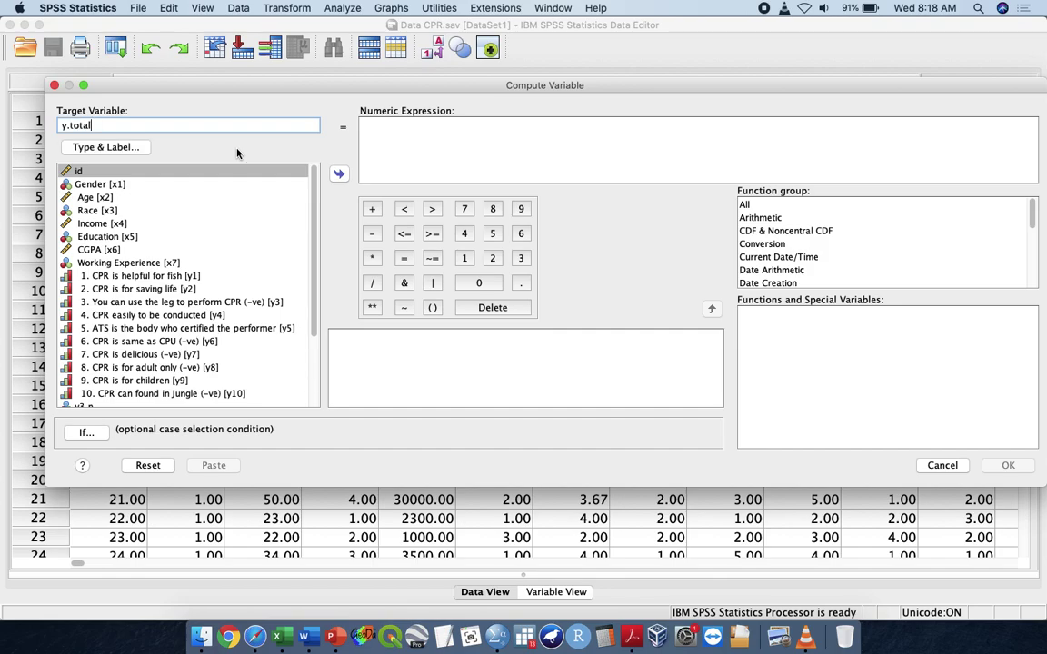
key("Tab")
left_click(461, 120)
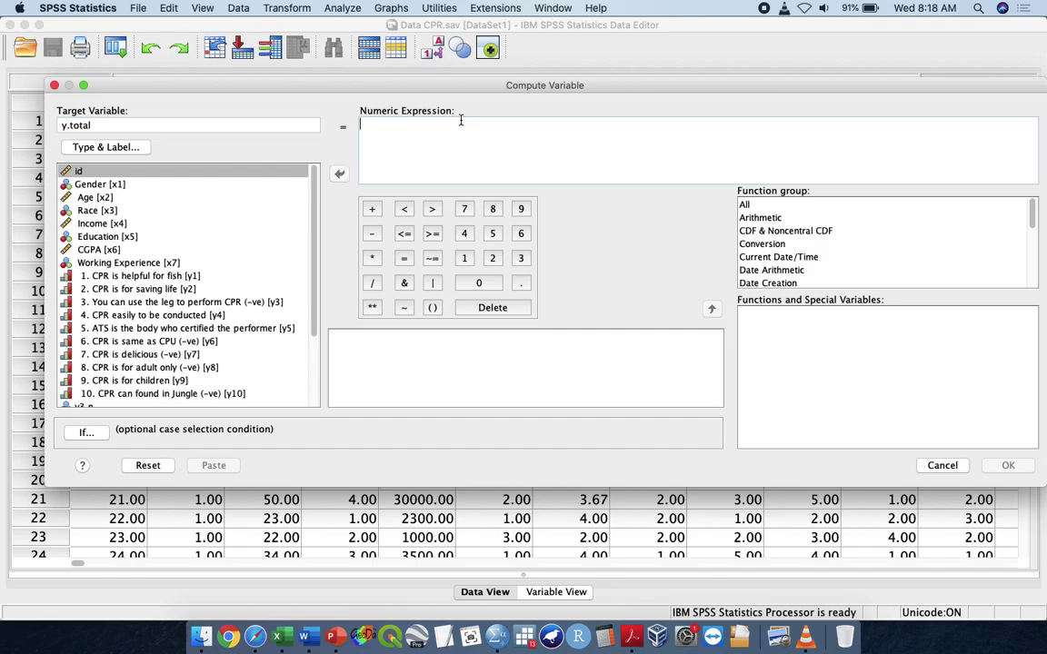
type("sum(")
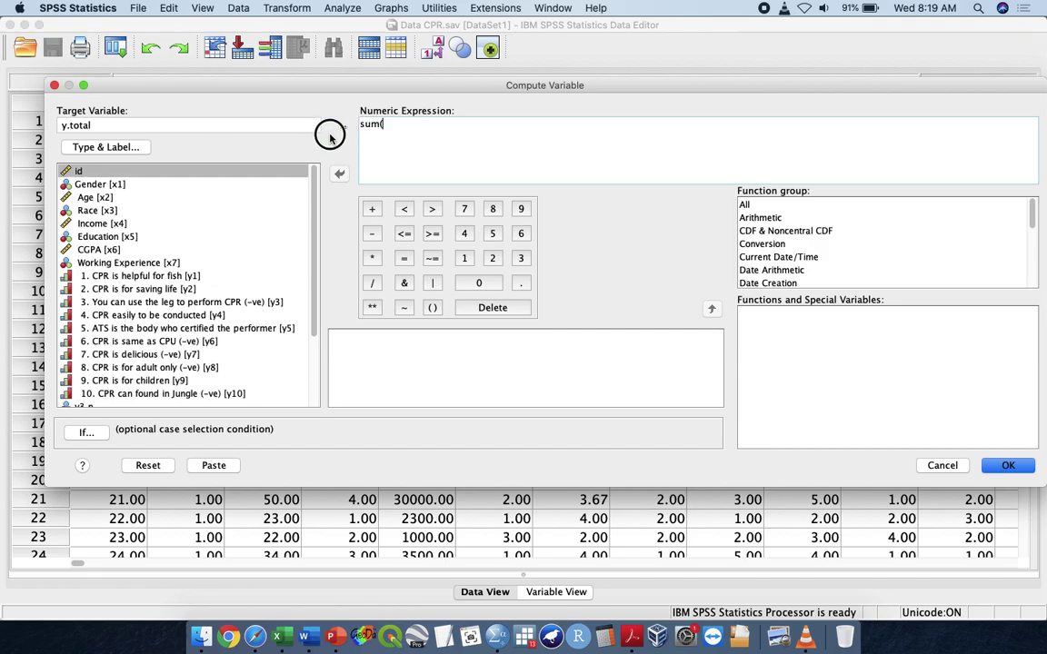
key("BackSpace")
key("BackSpace")
key("BackSpace")
key("BackSpace")
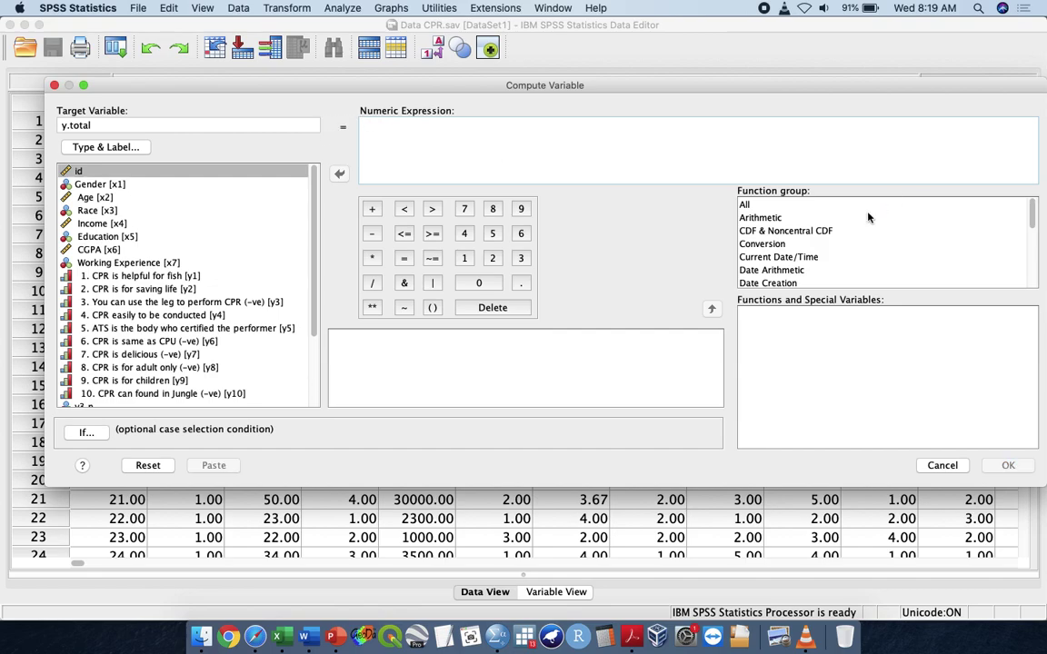
Insert the Sum function from the All function group into the numeric expression.
left_click(843, 217)
left_click(837, 208)
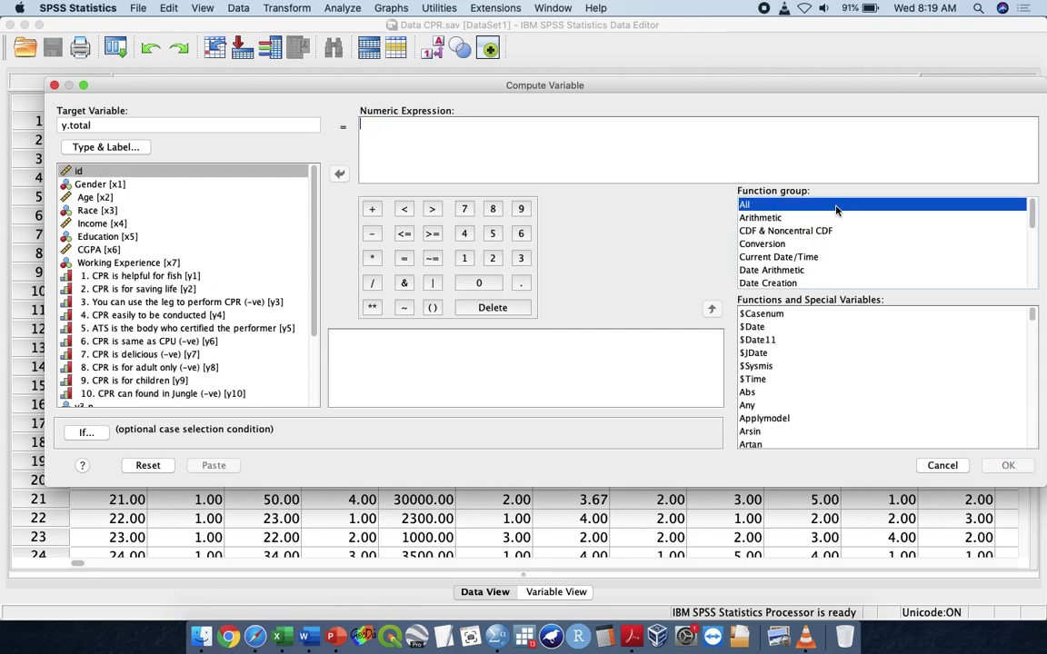
scroll(836, 361, "down", 10)
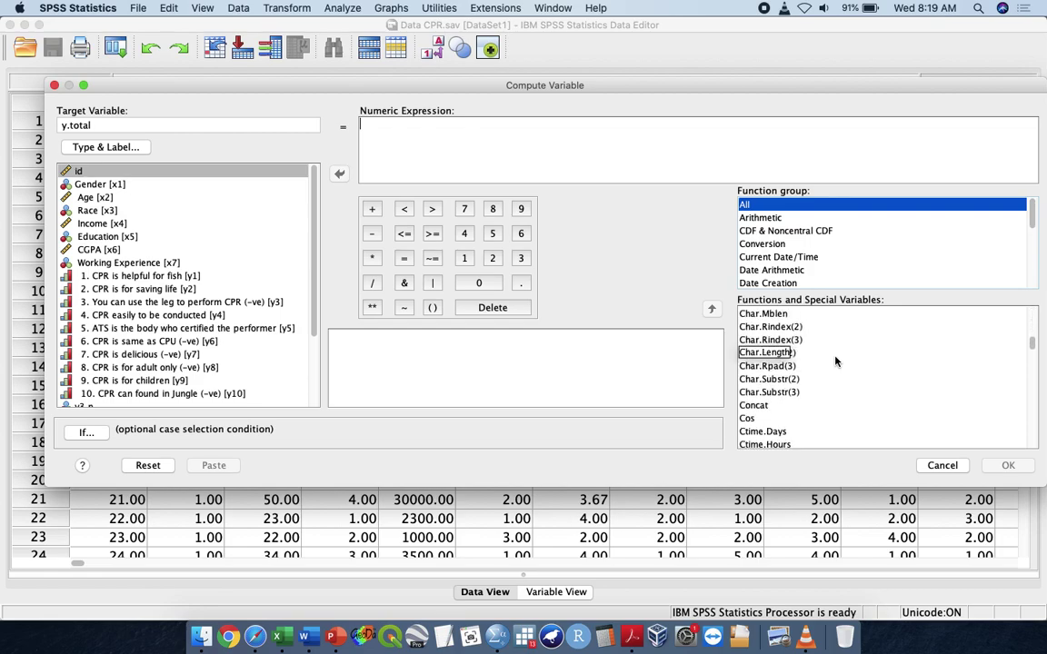
scroll(836, 361, "down", 20)
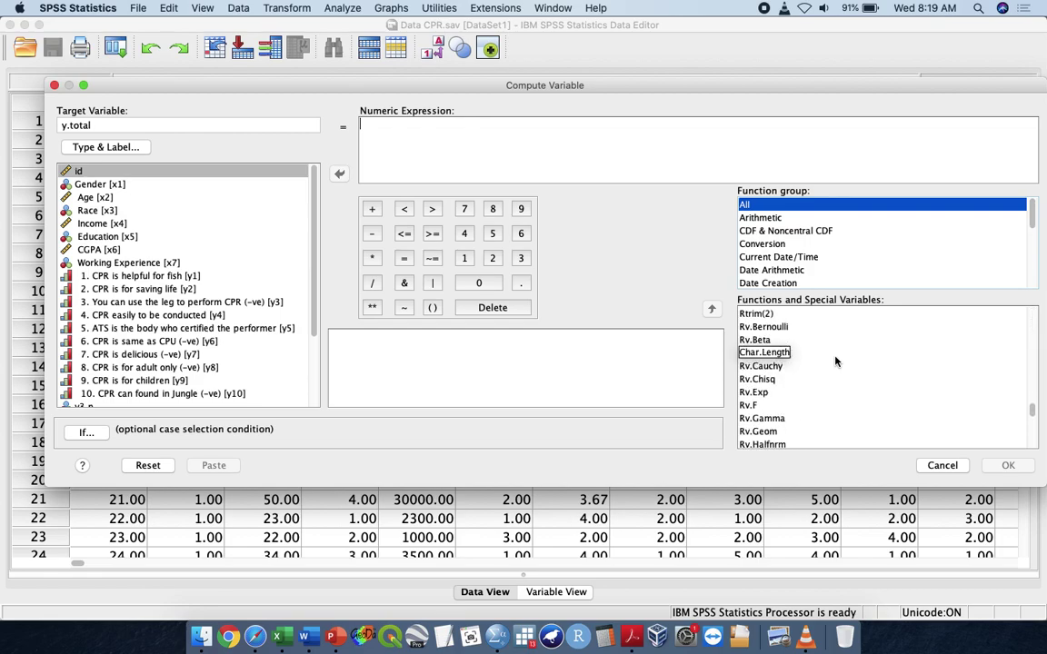
scroll(837, 362, "down", 5)
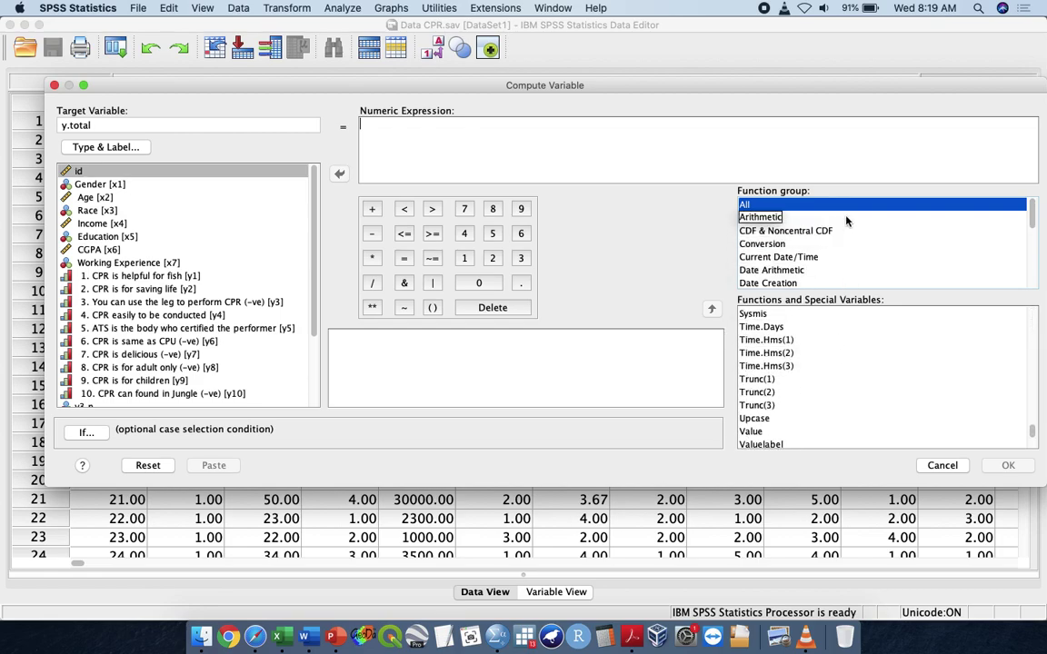
left_click(821, 353)
type("sum")
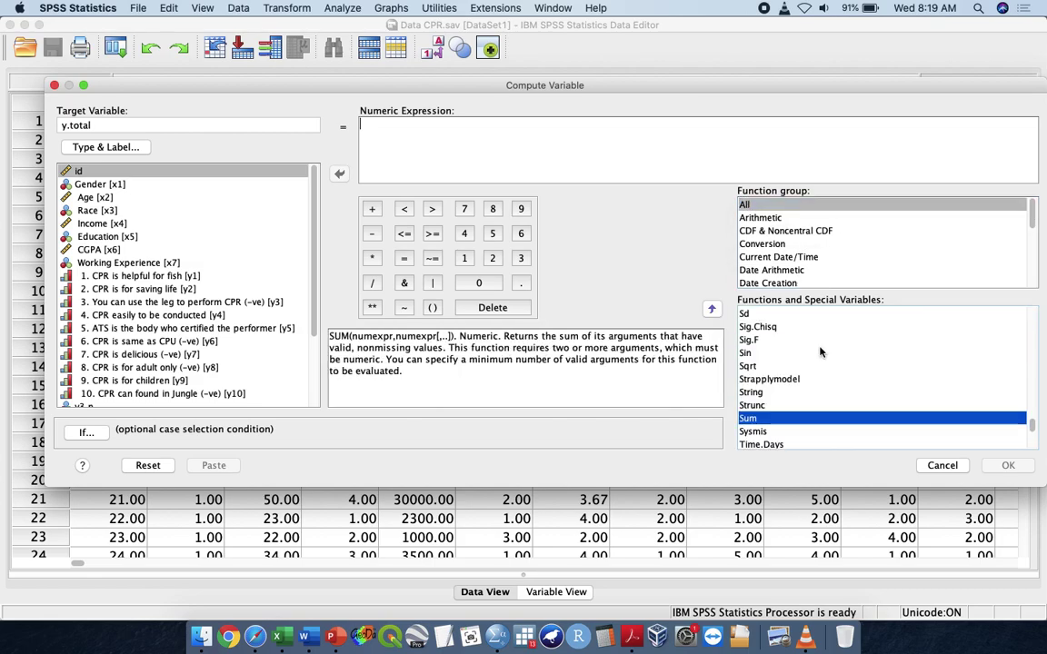
left_click(816, 421)
double_click(786, 418)
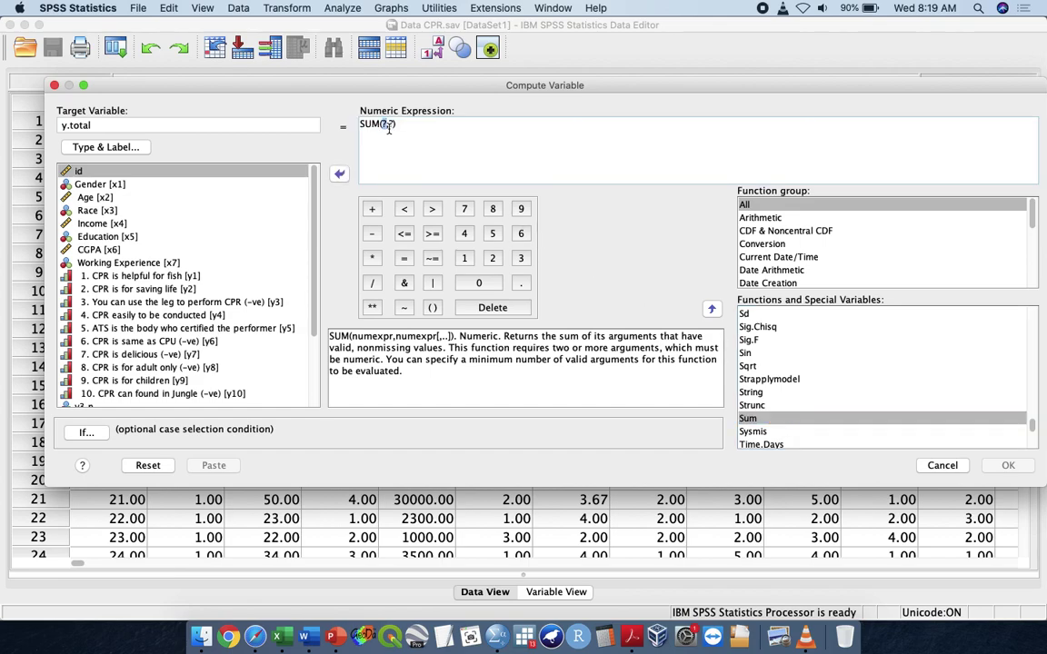
Fill in the function's arguments with y1 and y2 so the expression reads SUM(y1,y2).
left_click(204, 277)
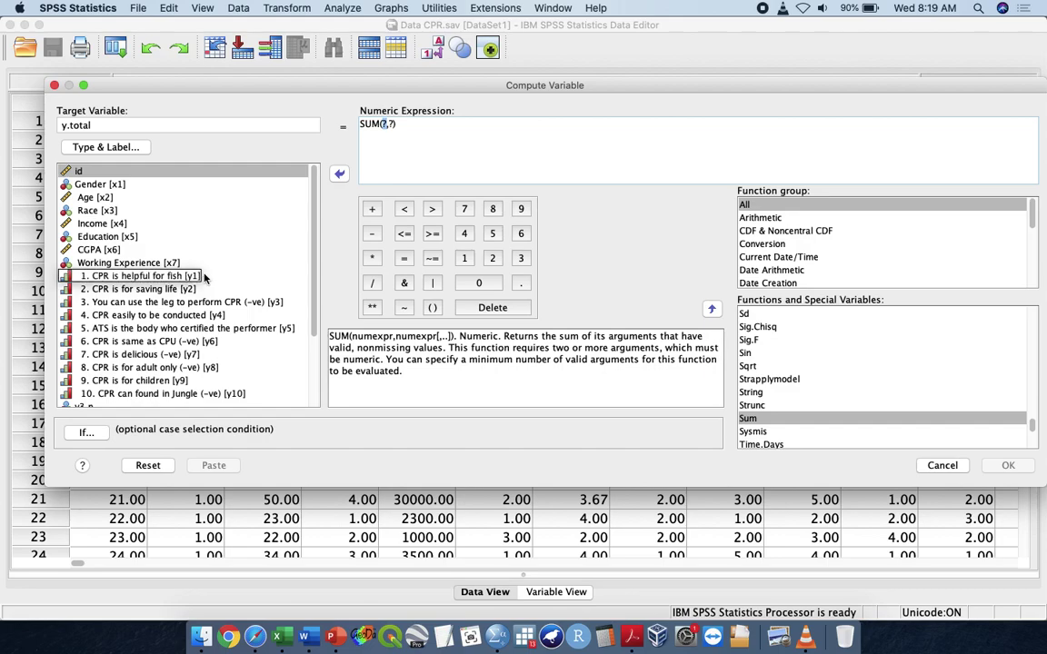
left_click(204, 277)
left_click(339, 175)
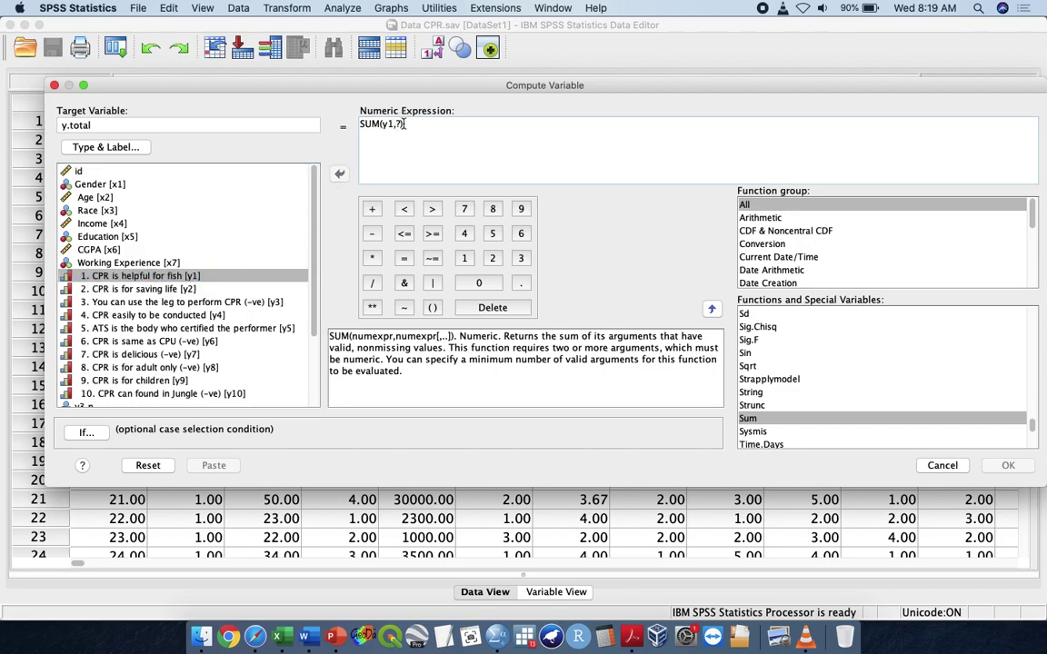
double_click(199, 289)
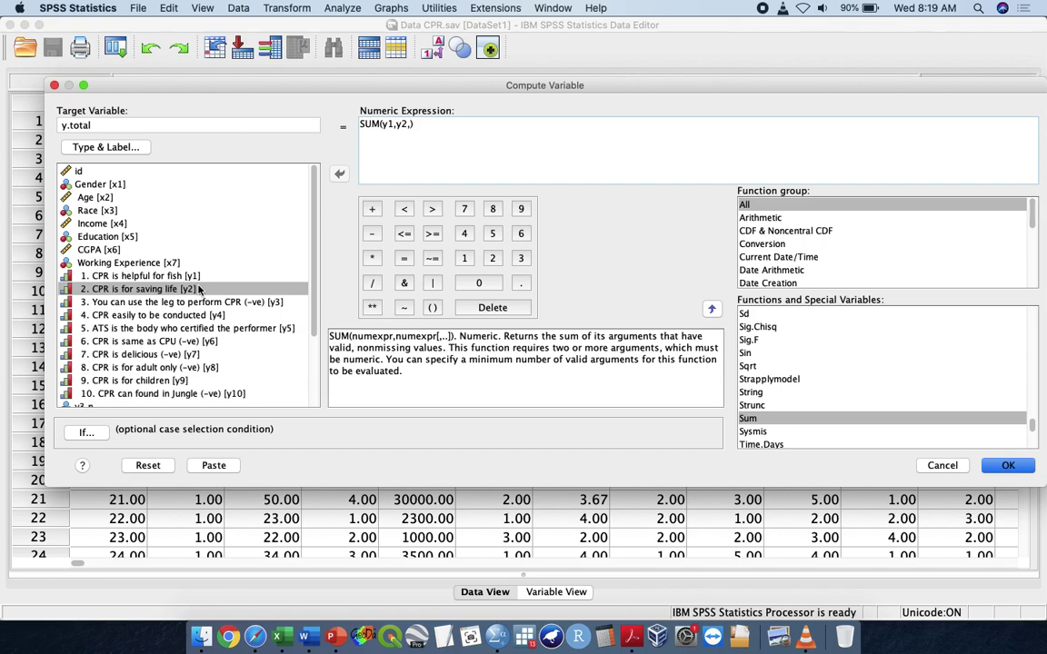
key("BackSpace")
Rename the target variable as y.exp and run the computation.
left_click(145, 128)
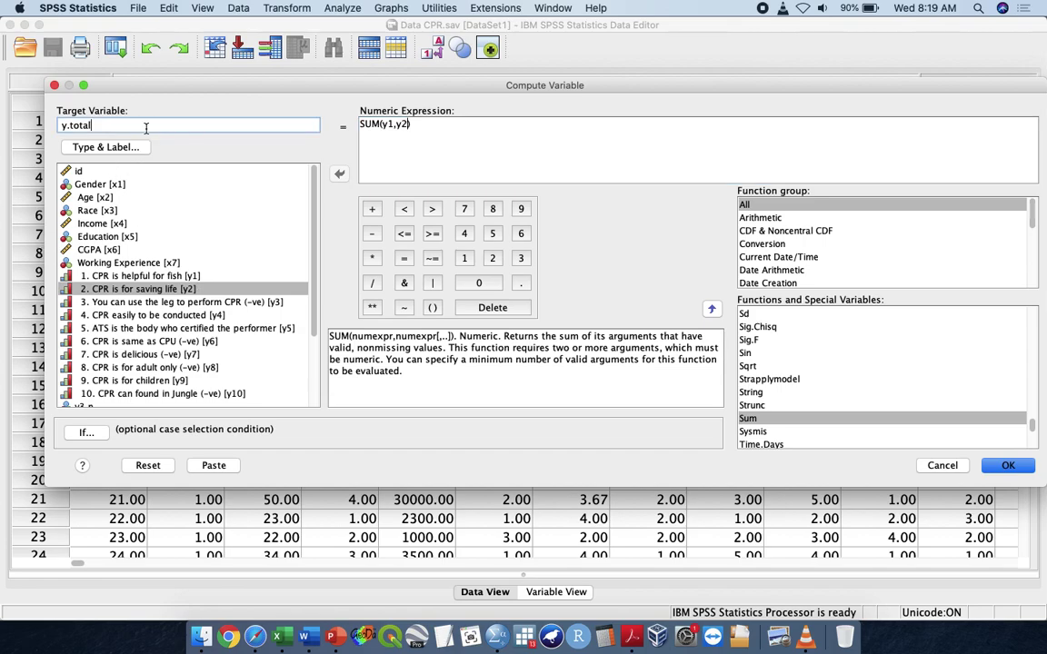
key("BackSpace")
key("BackSpace")
key("BackSpace")
key("BackSpace")
key("BackSpace")
type("exp")
left_click(1011, 470)
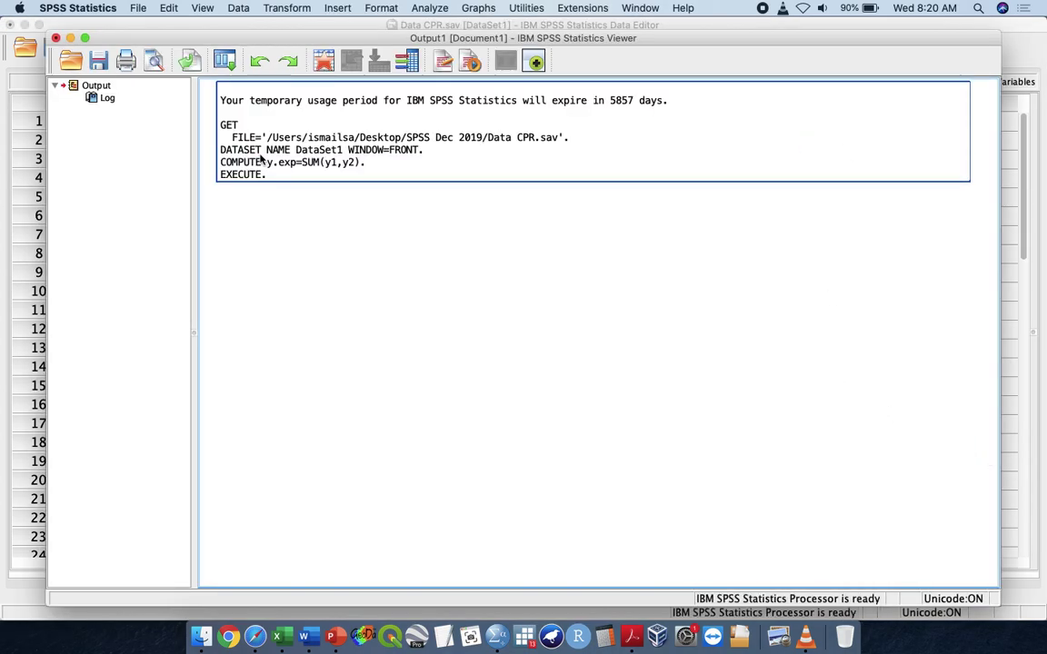
Minimize the output viewer and delete the y.exp variable from the data set.
left_click(70, 37)
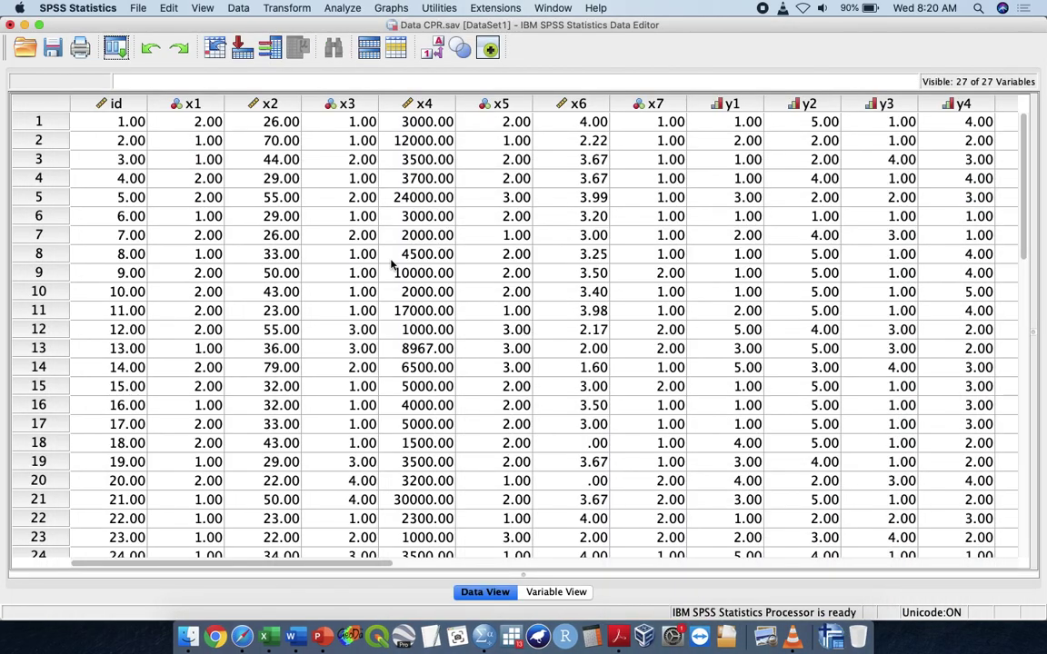
scroll(542, 288, "right", 10)
scroll(542, 283, "down", 1)
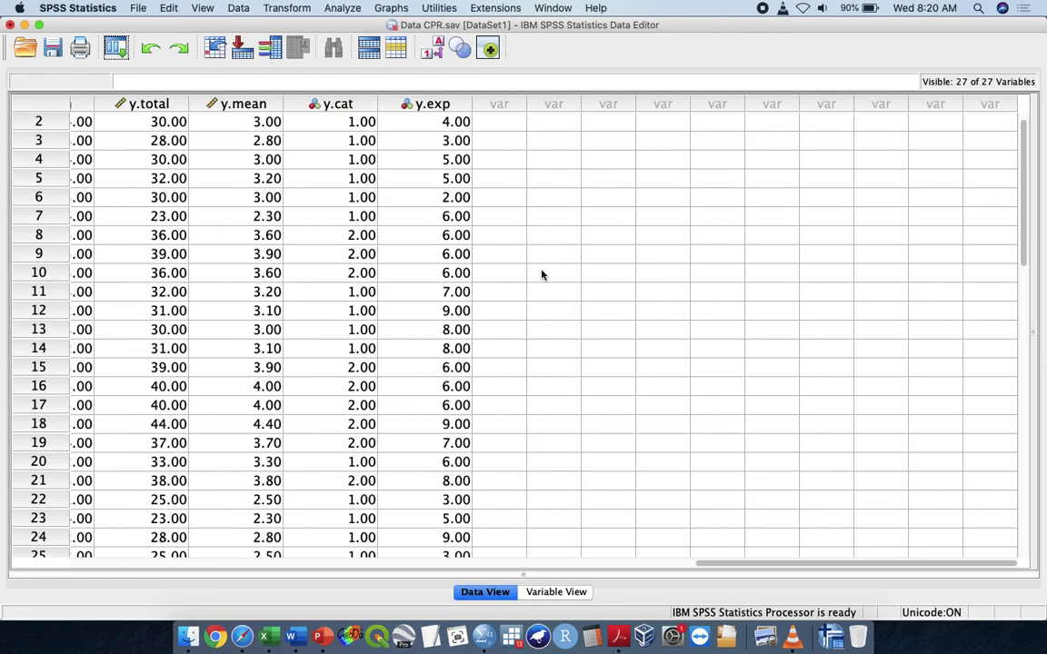
left_click(457, 115)
left_click(419, 104)
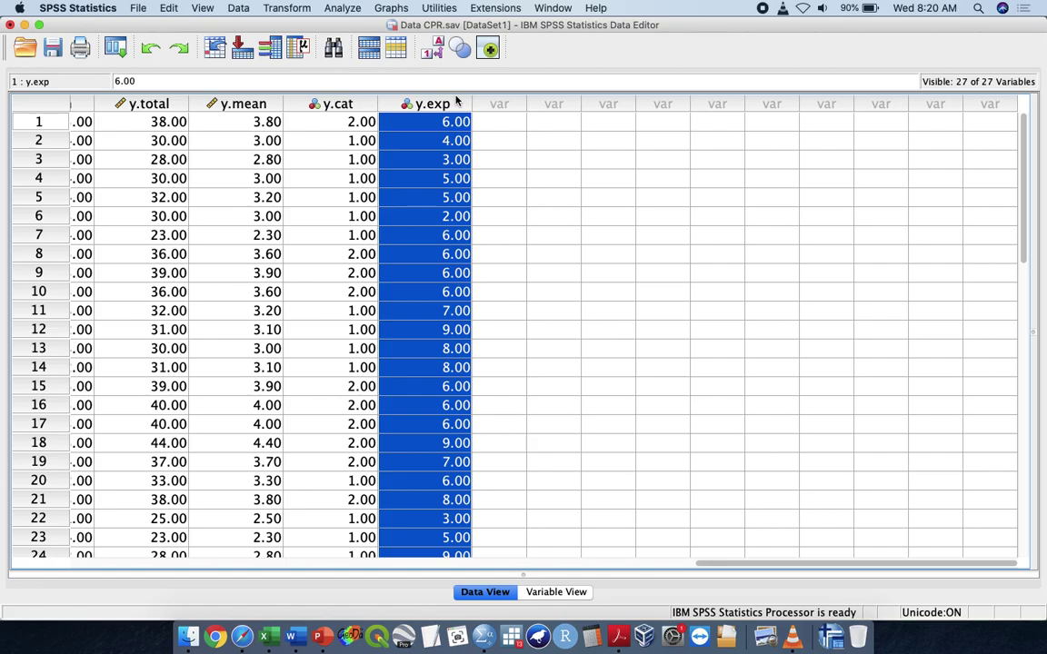
right_click(467, 102)
left_click(484, 175)
Switch to PowerPoint to look at the Compute slide, and return to the SPSS data editor.
key("ctrl+Up")
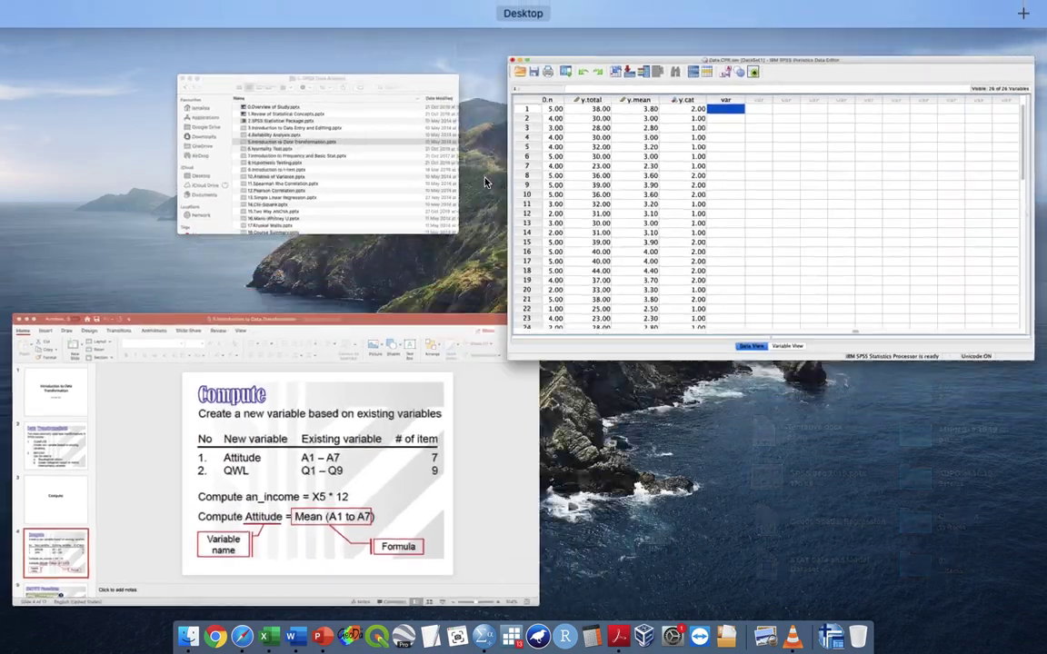
left_click(214, 507)
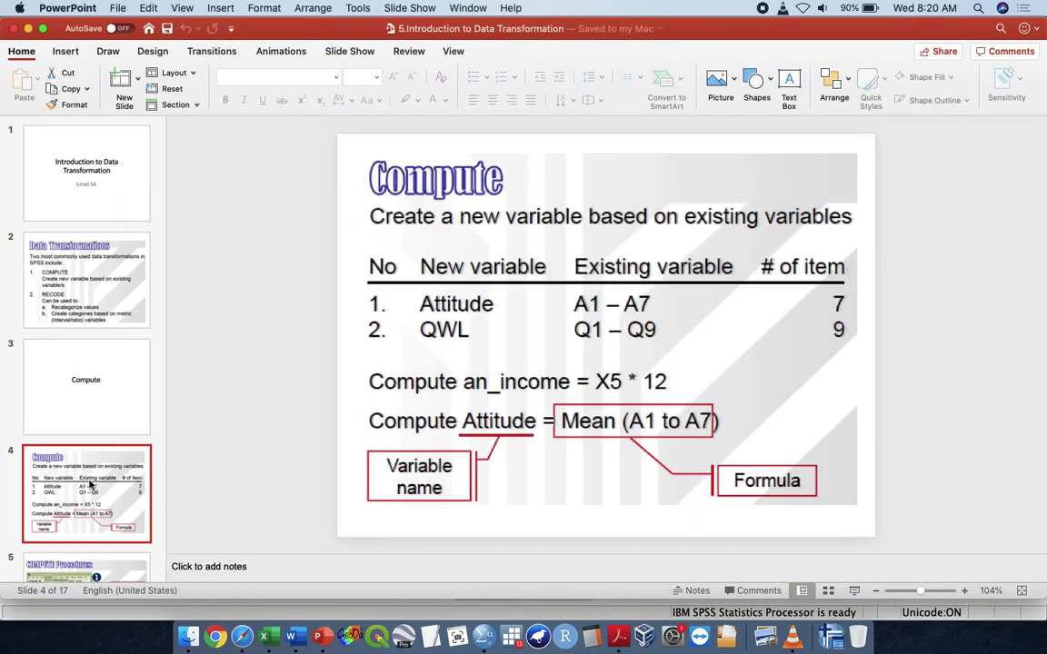
key("ctrl+Up")
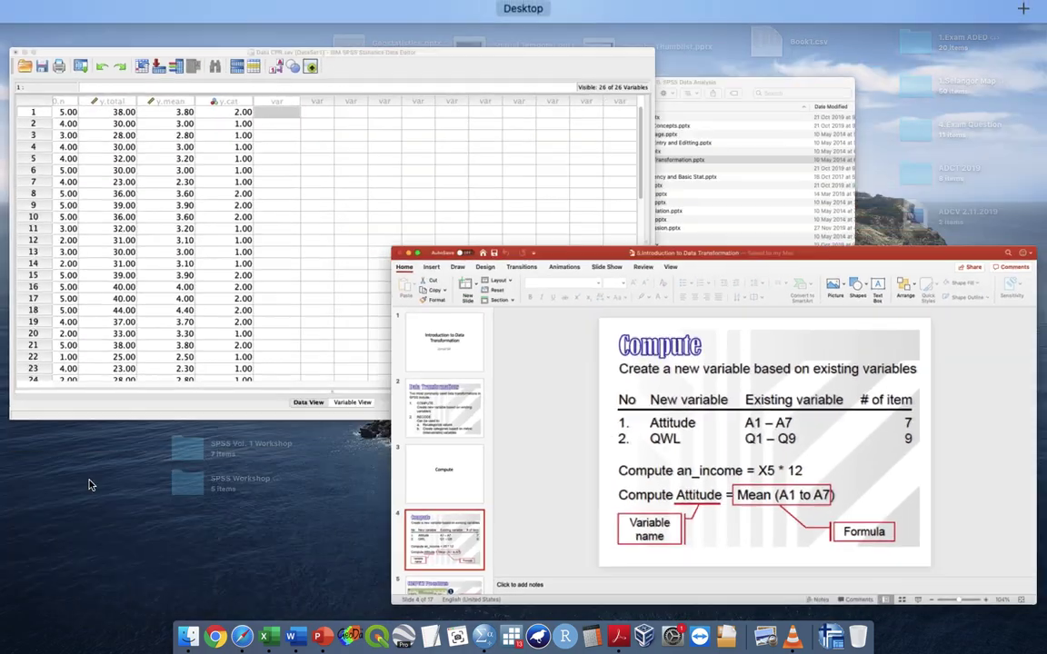
left_click(246, 287)
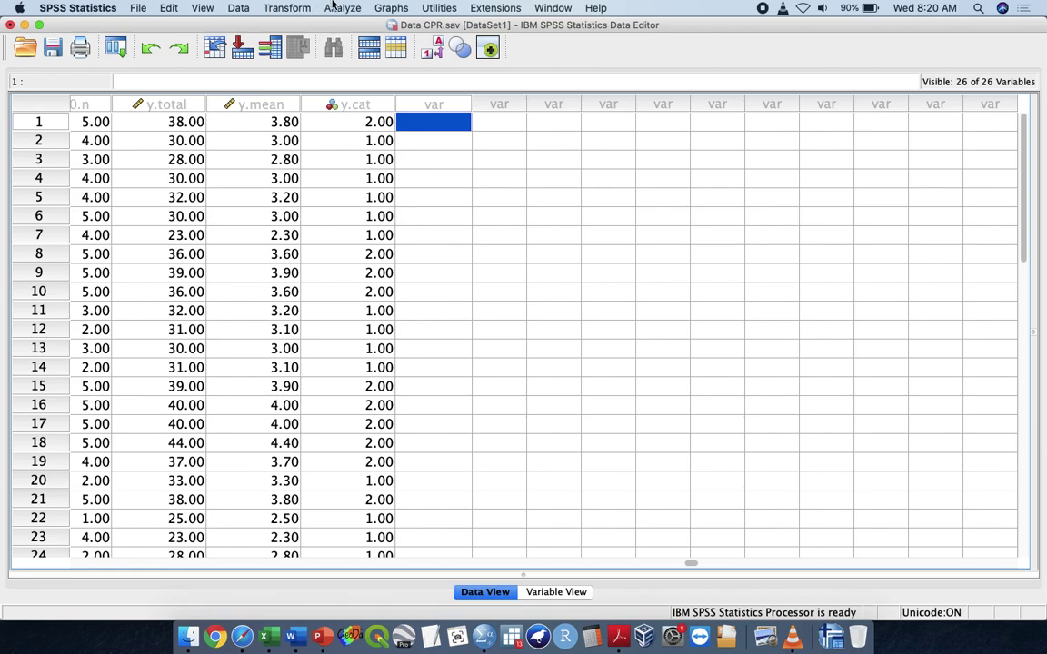
left_click(343, 7)
mouse_move(287, 7)
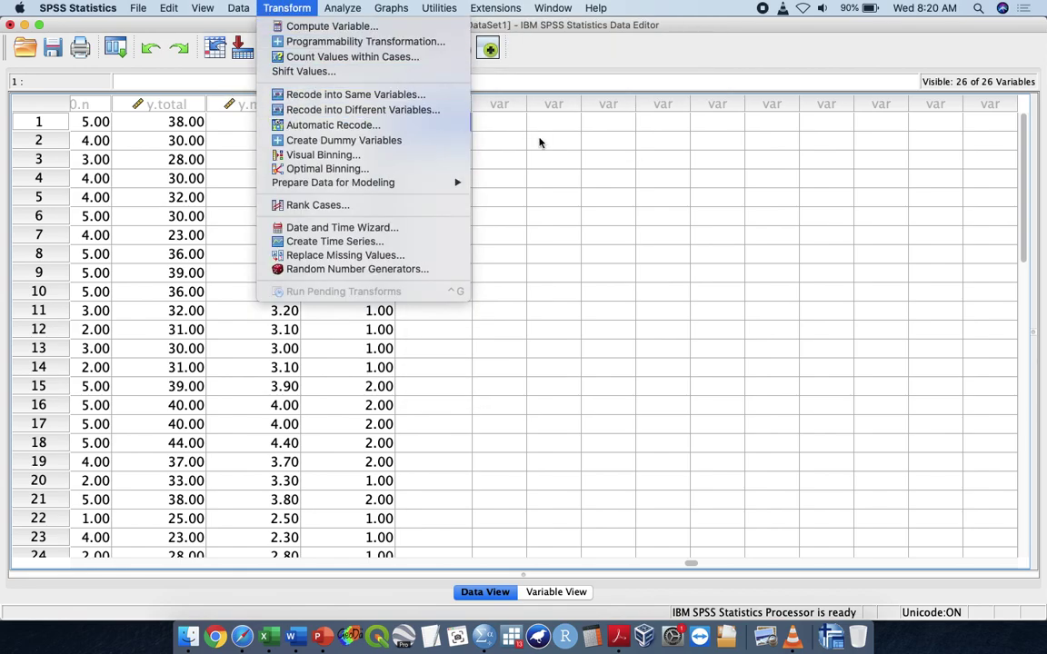
left_click(491, 128)
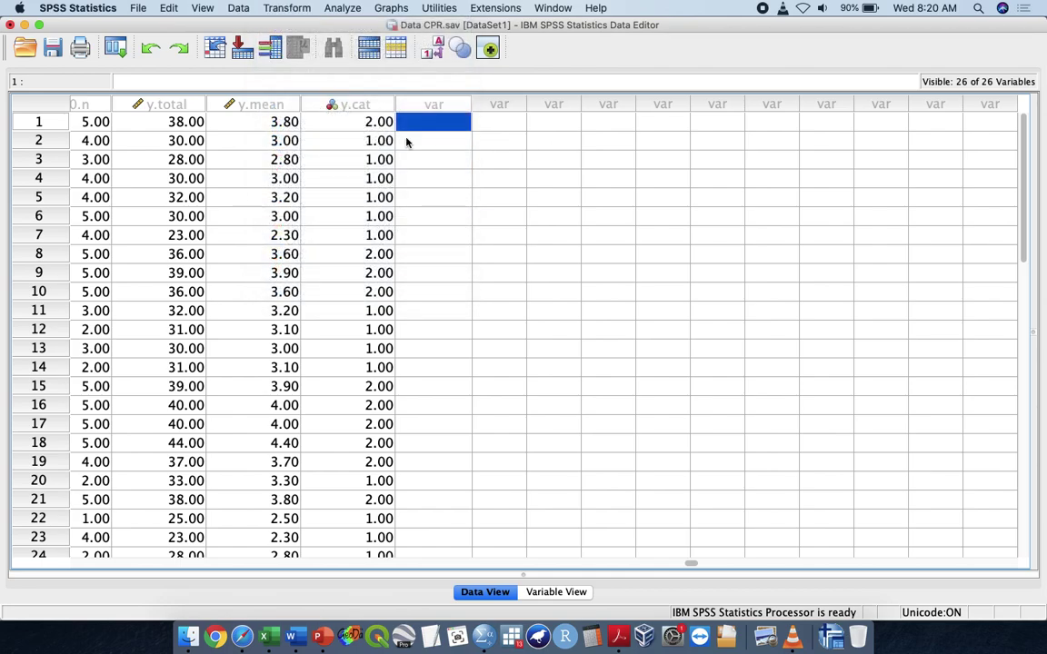
Open the syntax file SPSS Dec 2019.sps from the SPSS Dec 2019 folder.
left_click(133, 13)
mouse_move(309, 27)
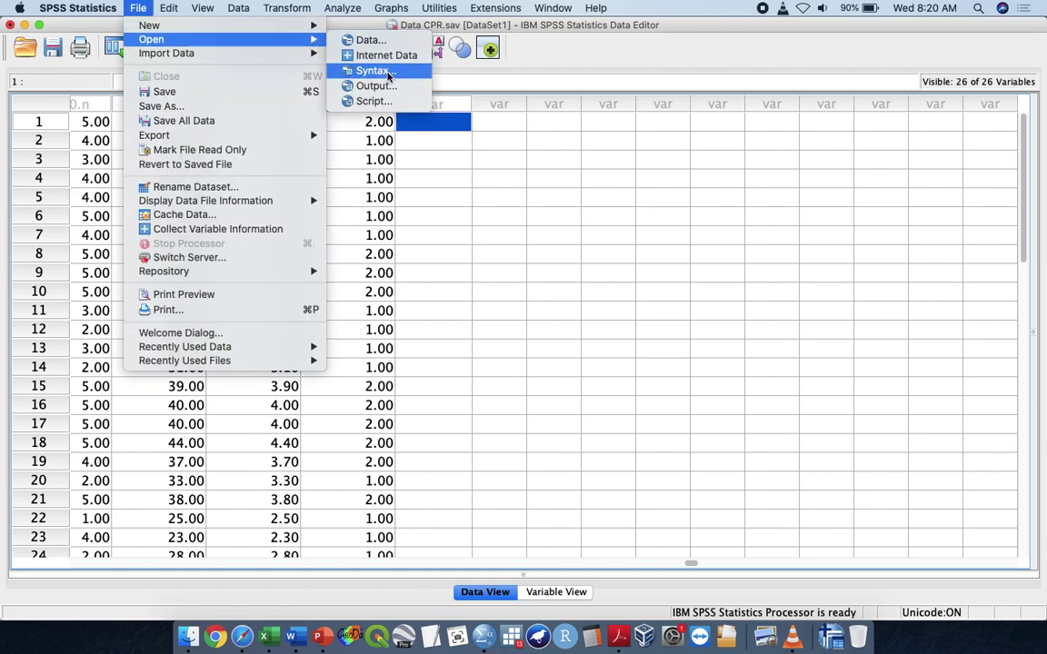
left_click(380, 72)
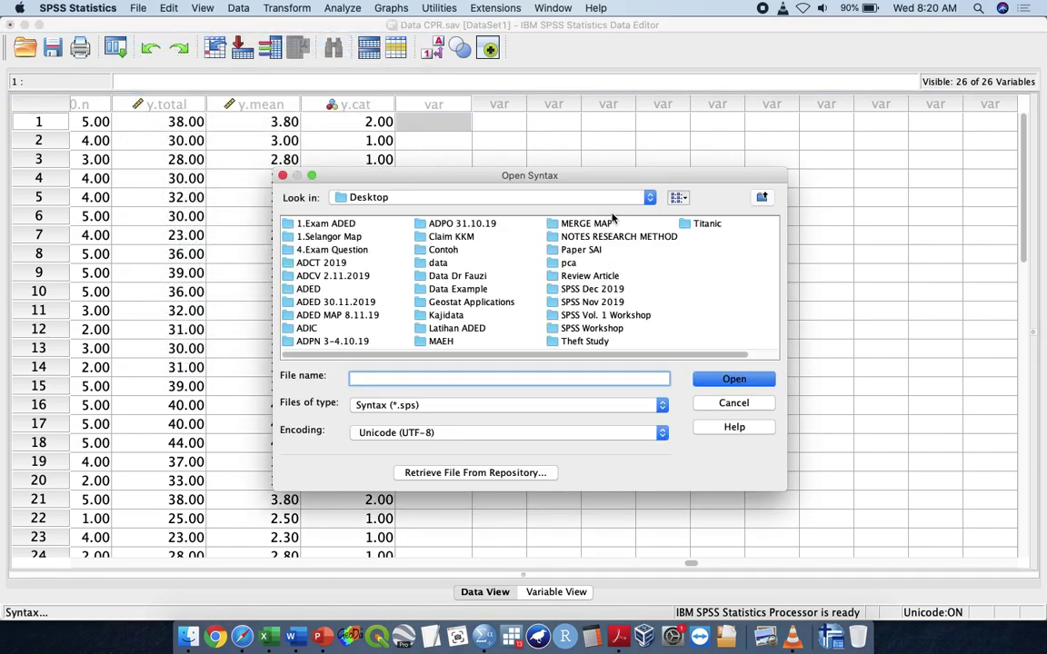
scroll(545, 277, "right", 2)
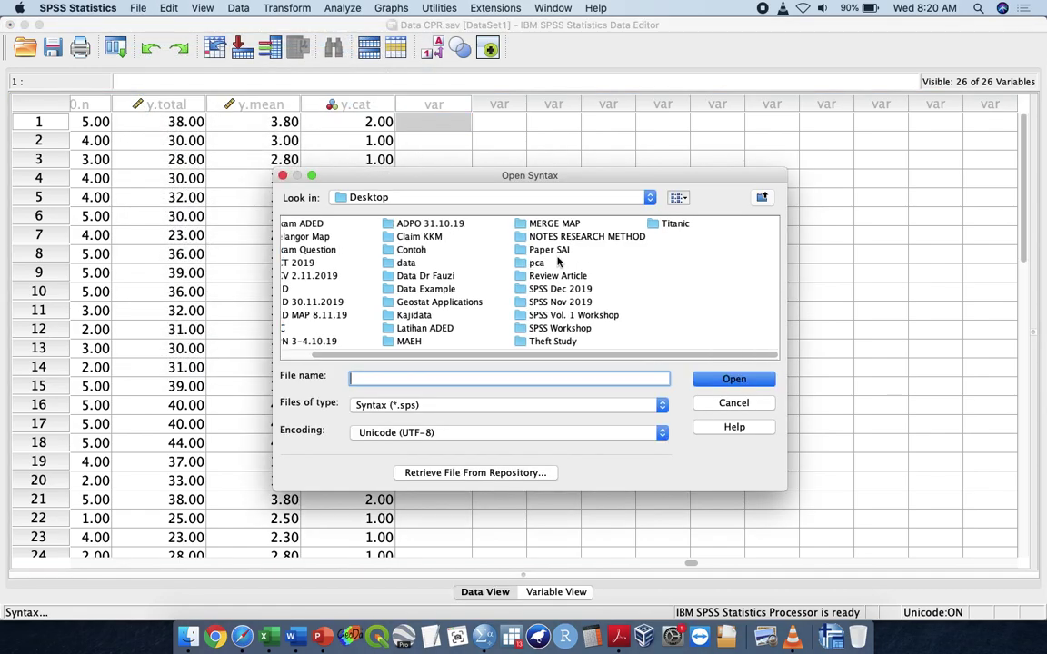
double_click(536, 289)
left_click(357, 224)
double_click(357, 223)
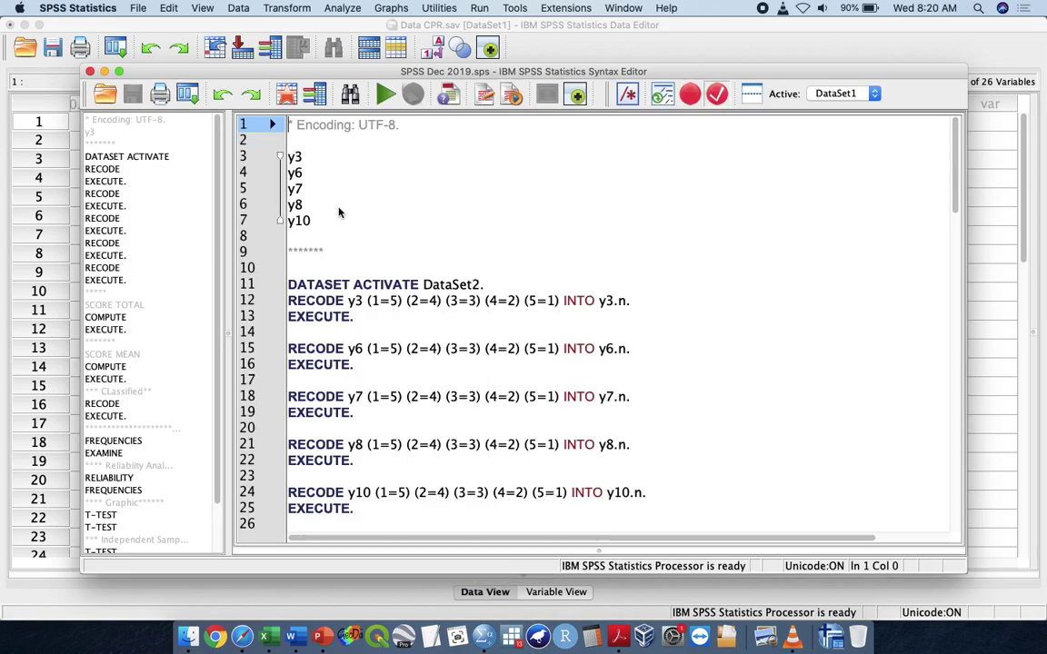
Examine the RECODE commands and the score total computation in the syntax file.
left_click(342, 203)
scroll(364, 218, "down", 5)
scroll(381, 229, "up", 2)
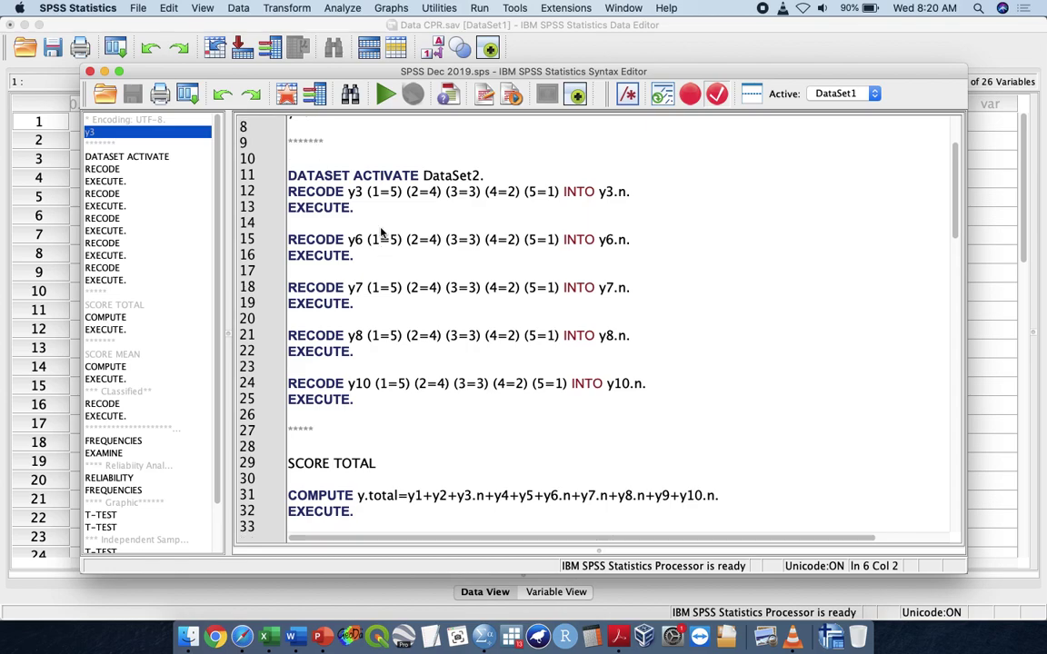
left_click(409, 212)
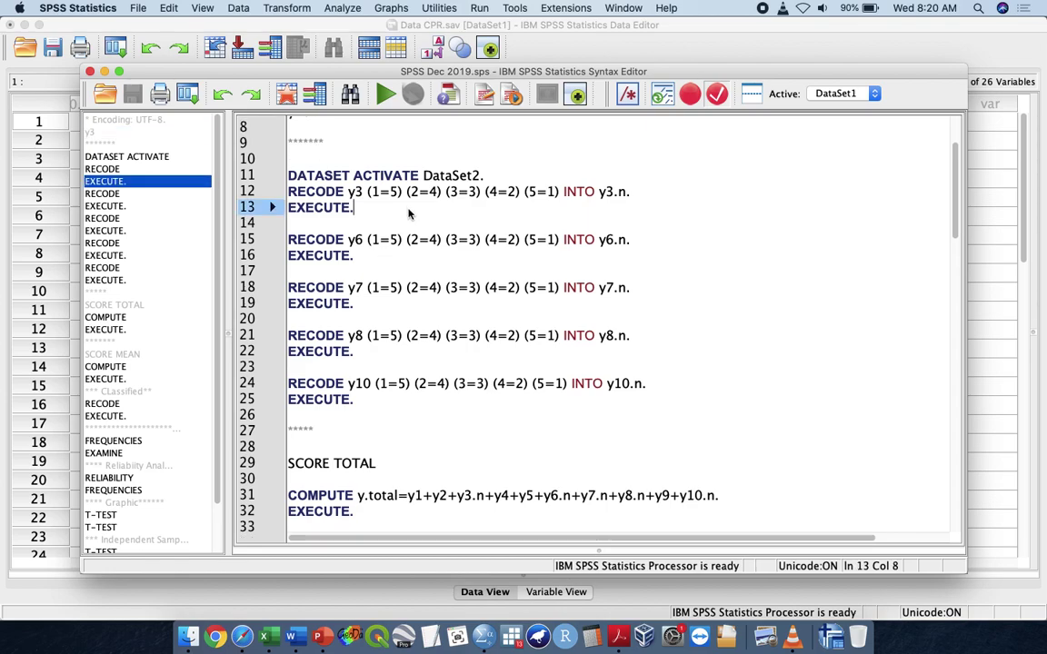
Insert a line reading "negative question adjustment" above the DATASET ACTIVATE command in the syntax file.
left_click(421, 158)
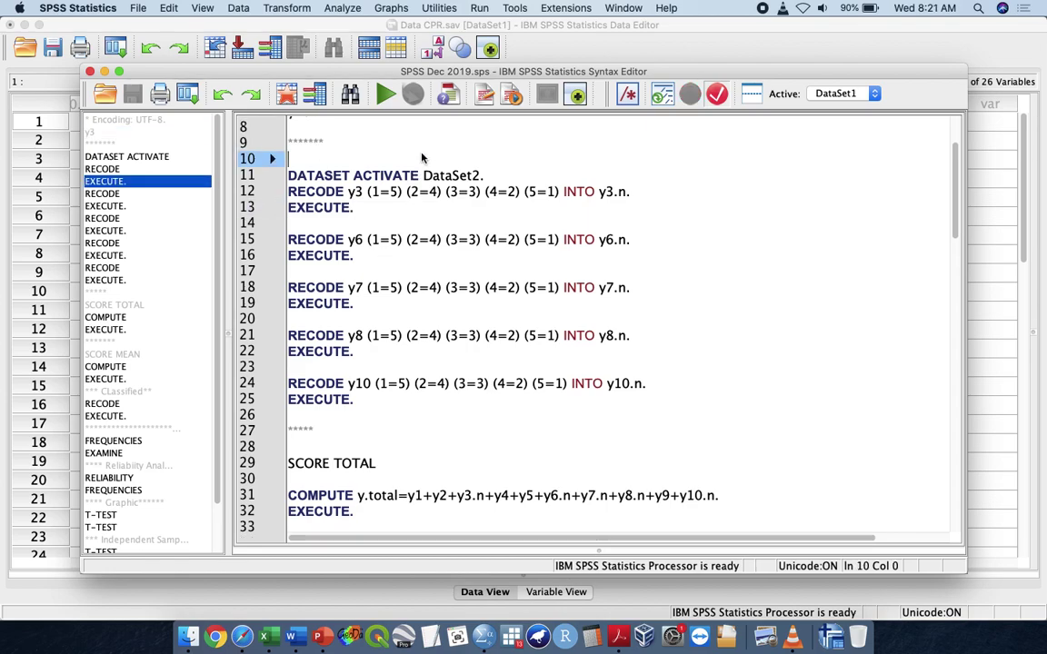
key("Return")
left_click(422, 159)
type("nega")
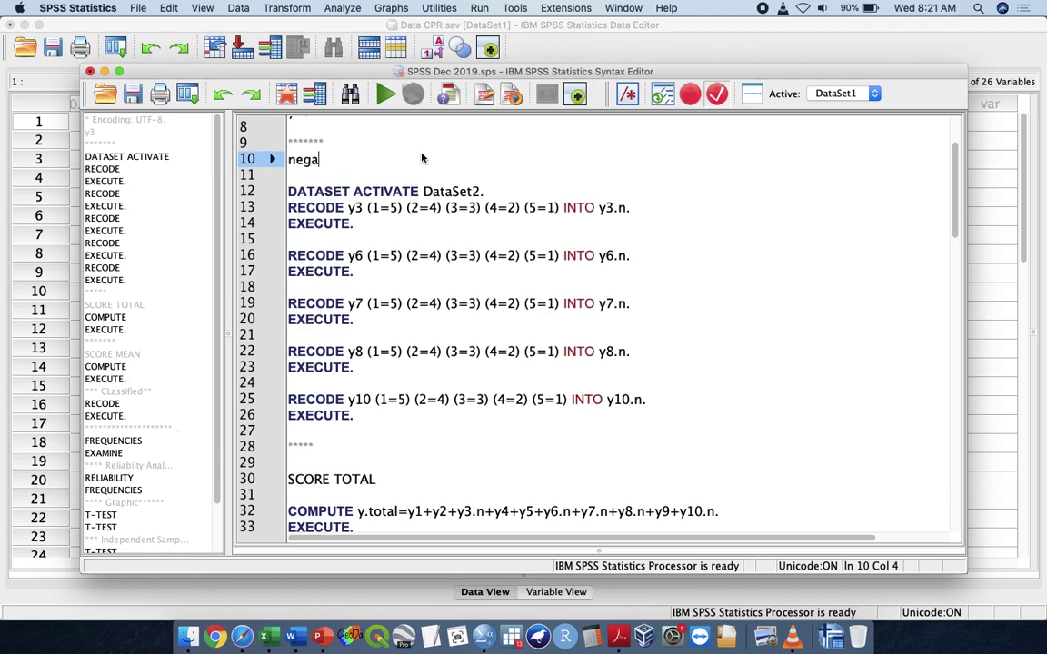
type("tive questio")
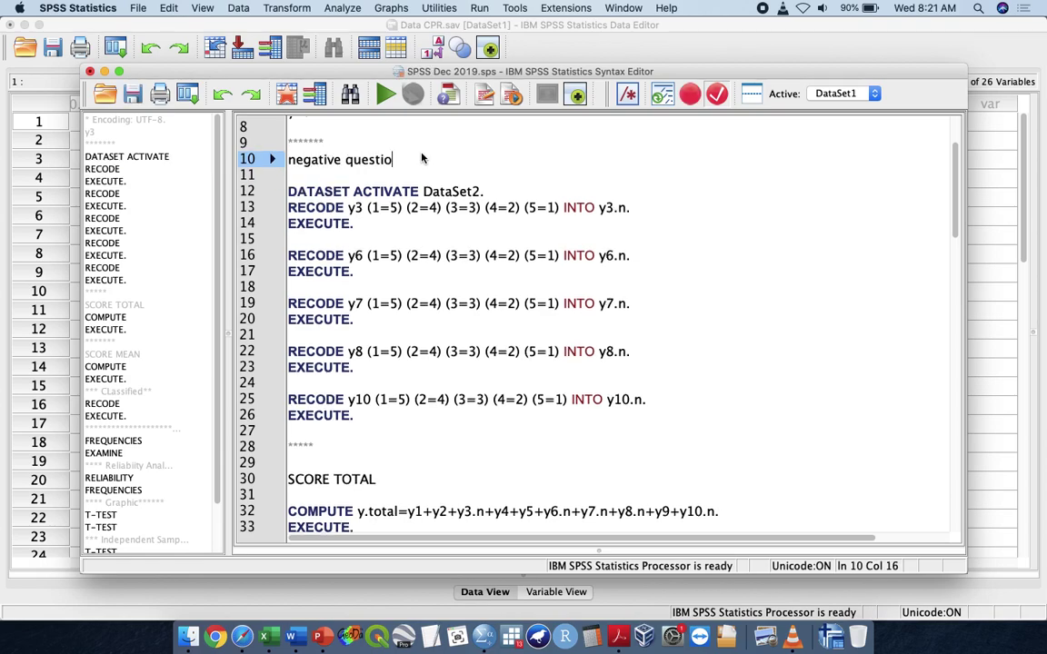
type("n adjustment")
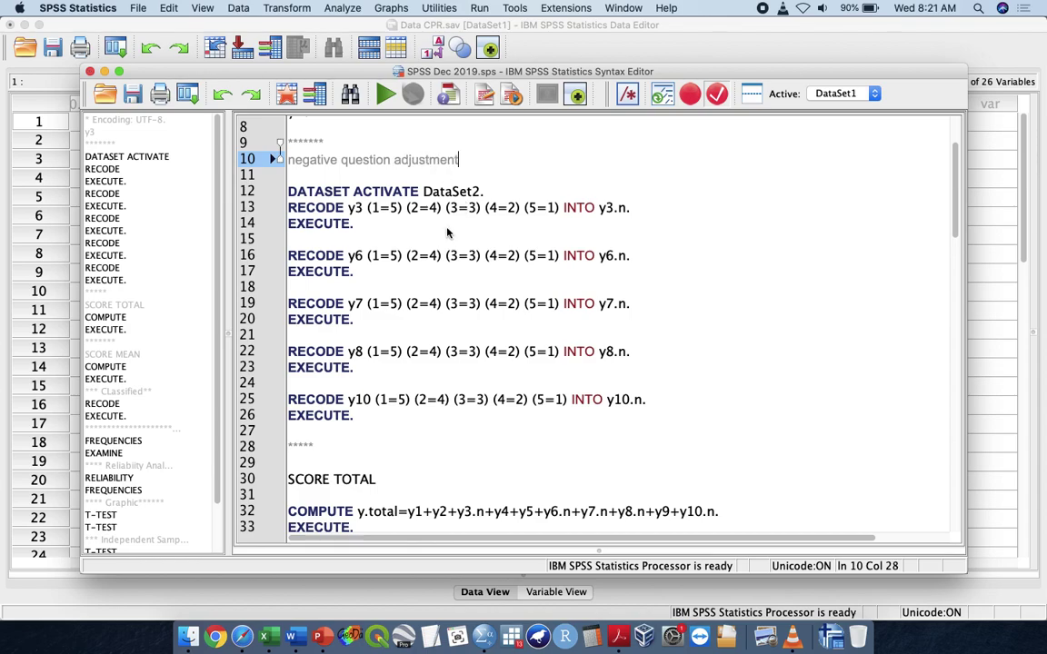
Examine the score mean computation and the RECODE of y.total into y.cat in the syntax file.
scroll(398, 233, "down", 5)
scroll(434, 308, "right", 2)
scroll(434, 308, "up", 3)
scroll(434, 308, "left", 2)
scroll(433, 307, "right", 2)
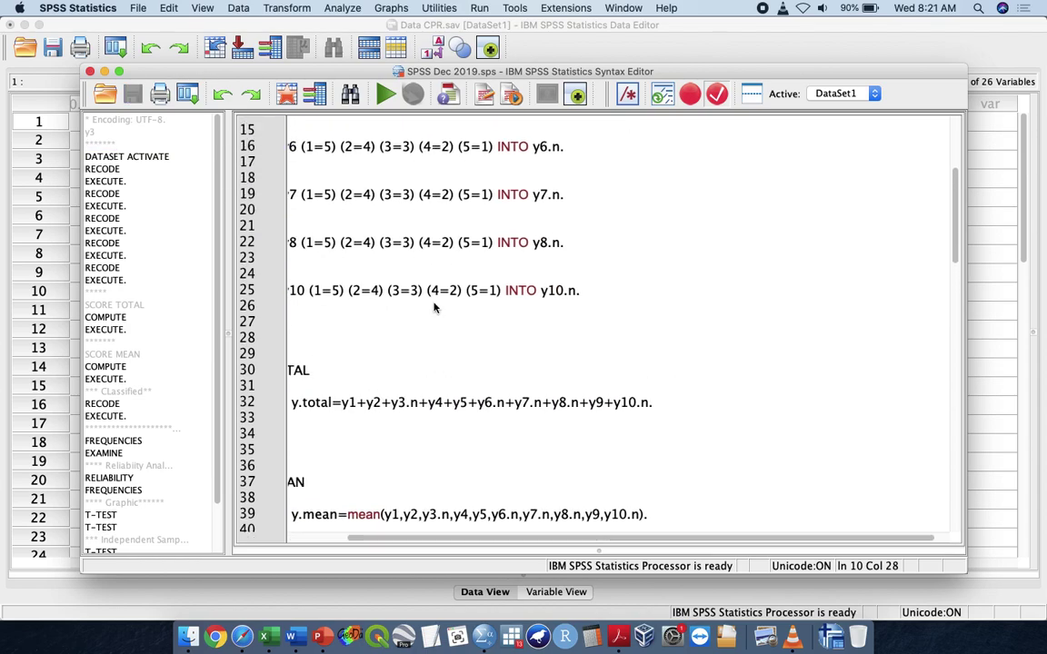
scroll(413, 323, "left", 2)
scroll(373, 402, "down", 3)
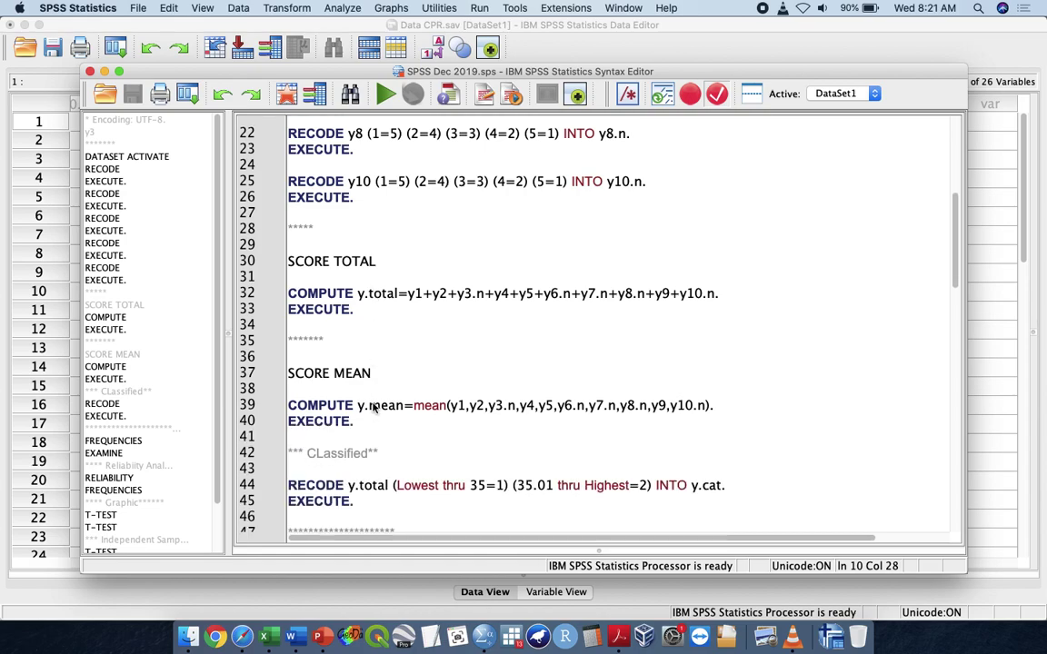
left_click(371, 410)
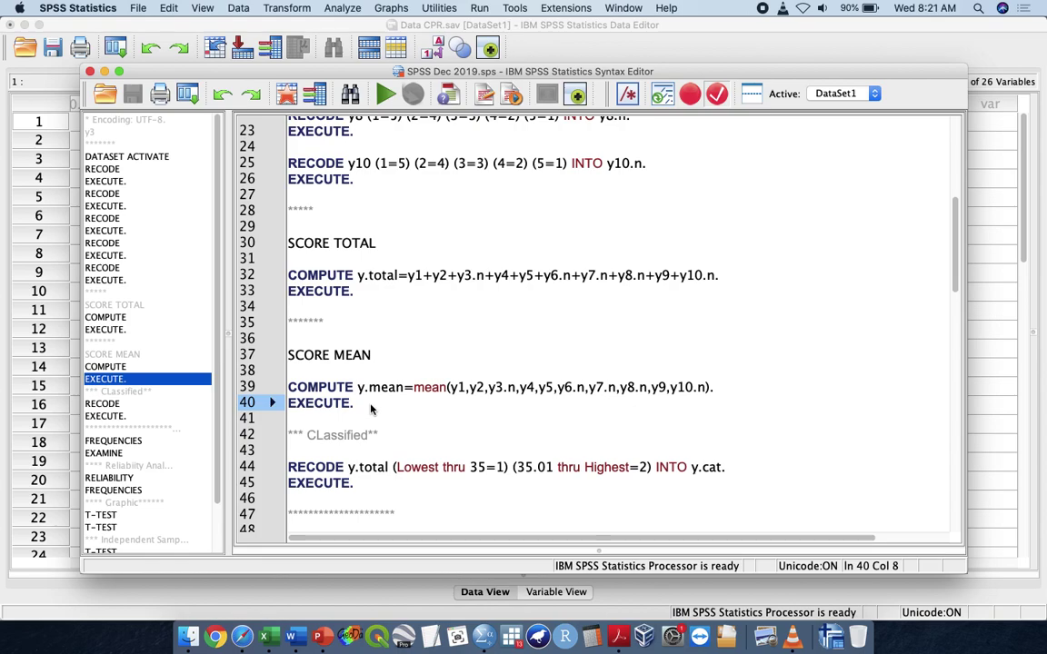
scroll(371, 410, "down", 3)
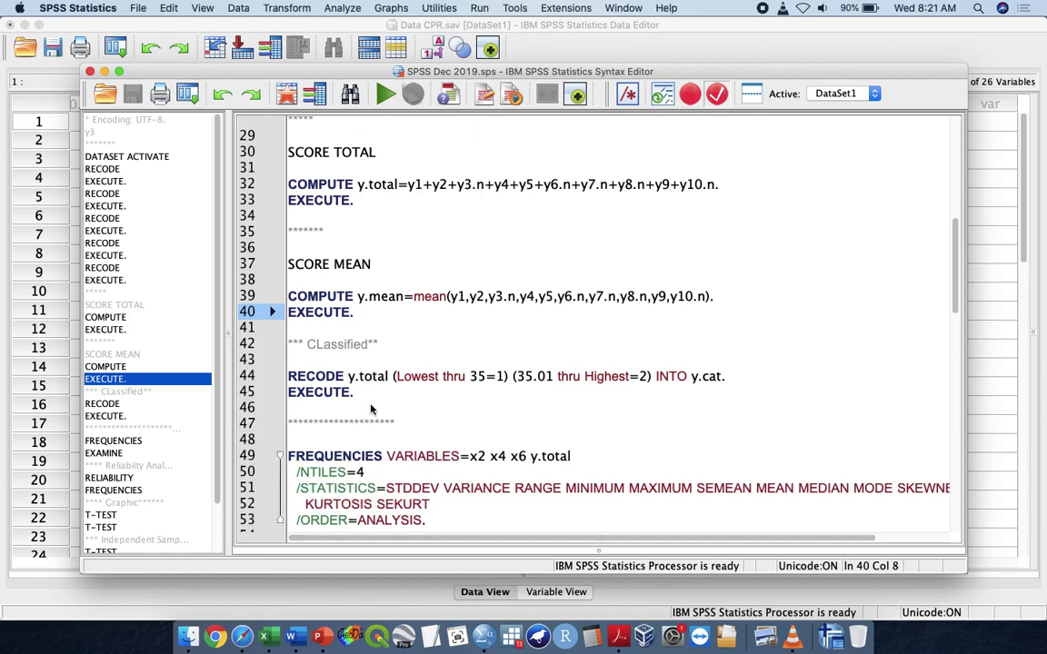
left_click(398, 338)
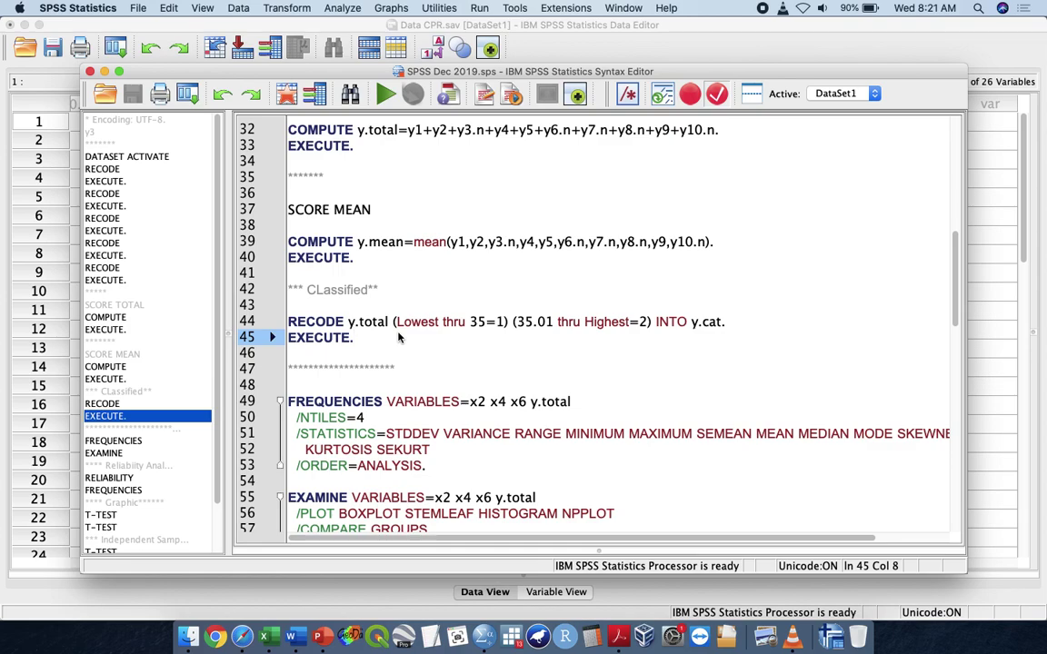
Examine the FREQUENCIES and EXAMINE commands for x2, x4, x6 and y.total, and return to the data editor.
scroll(399, 338, "down", 5)
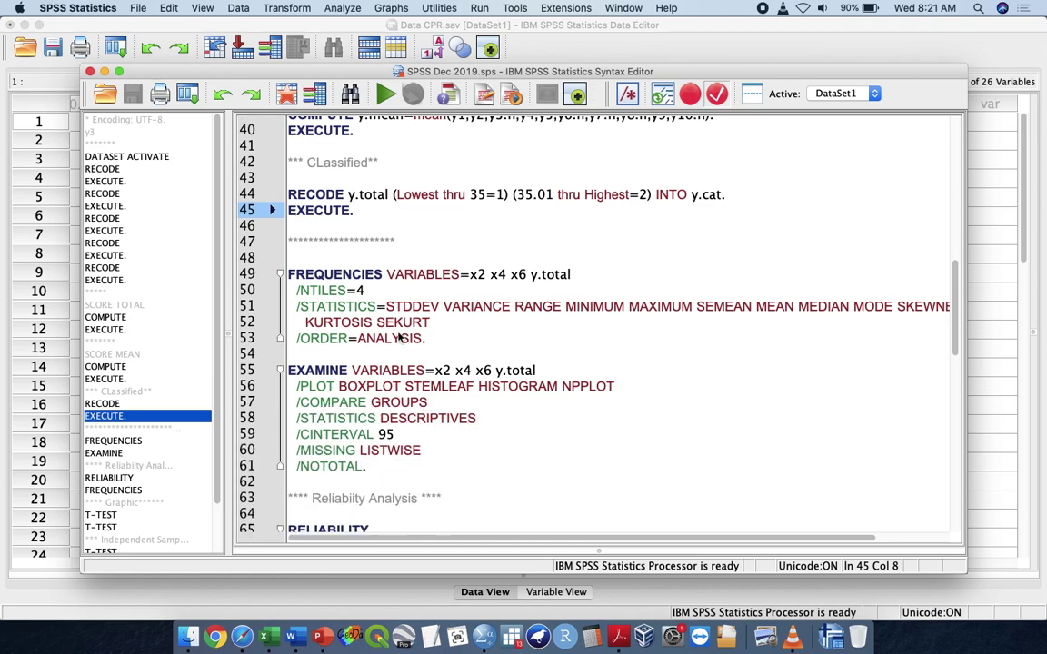
scroll(463, 335, "right", 2)
scroll(401, 276, "left", 2)
scroll(401, 276, "down", 1)
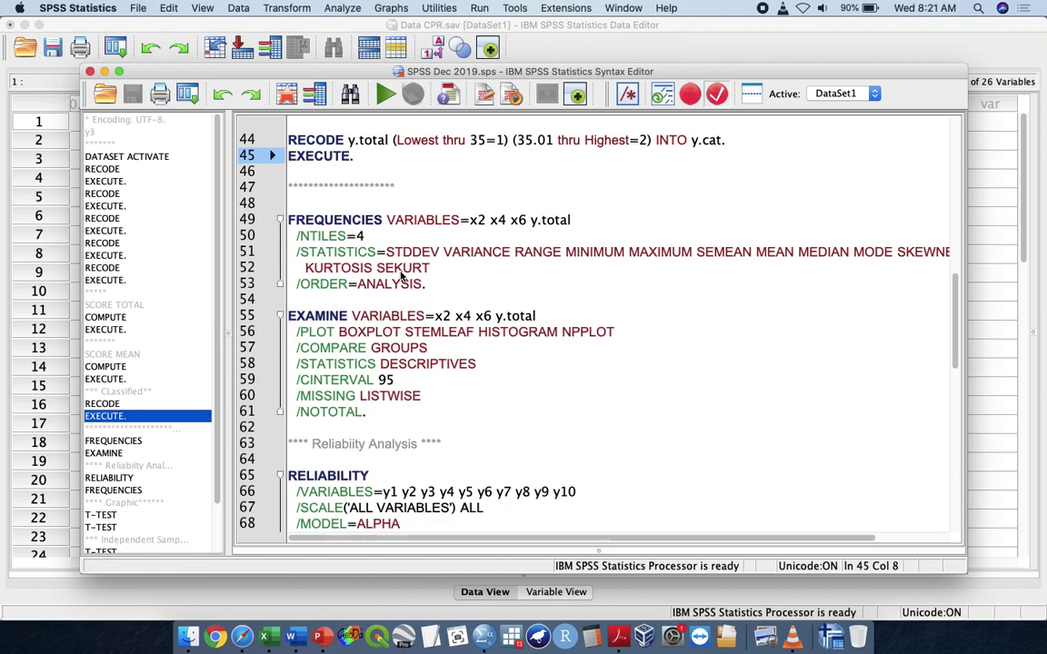
left_click(450, 283)
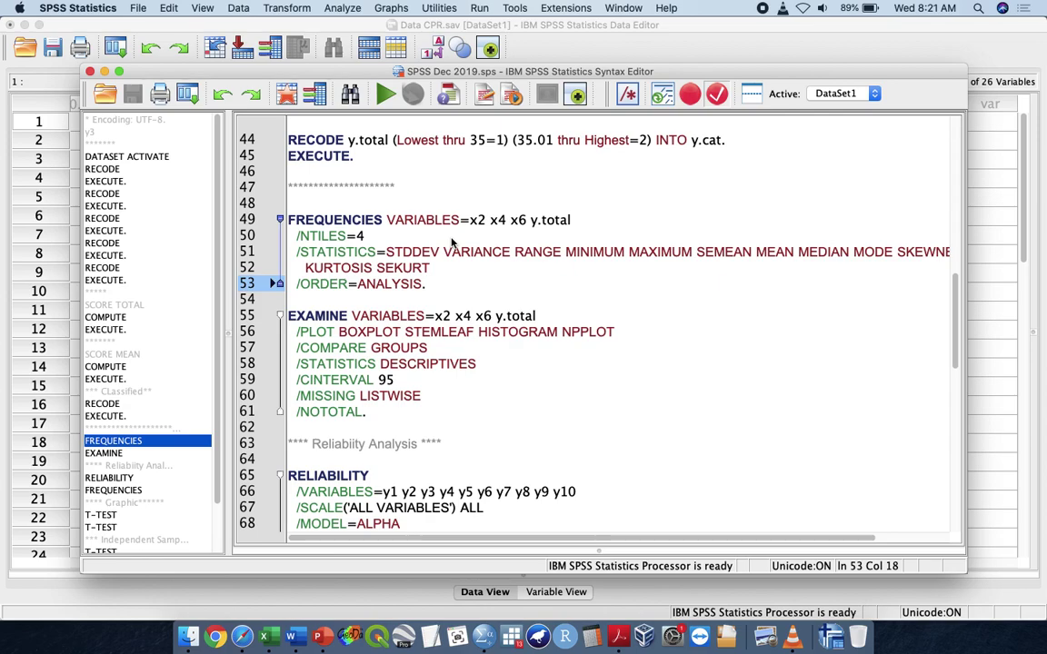
left_click(427, 411)
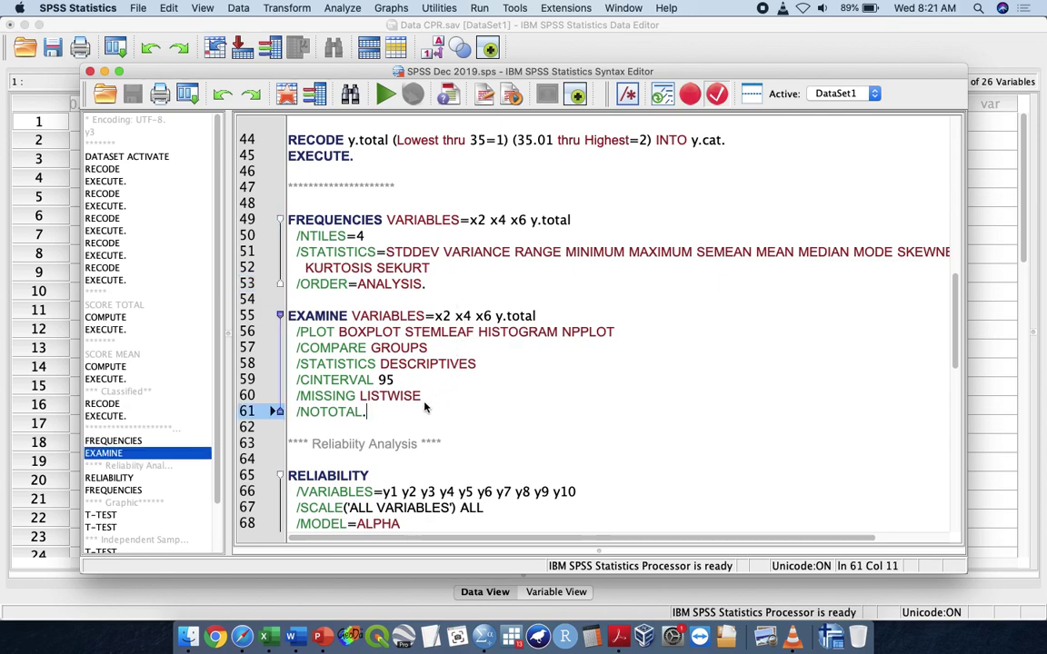
left_click(334, 303)
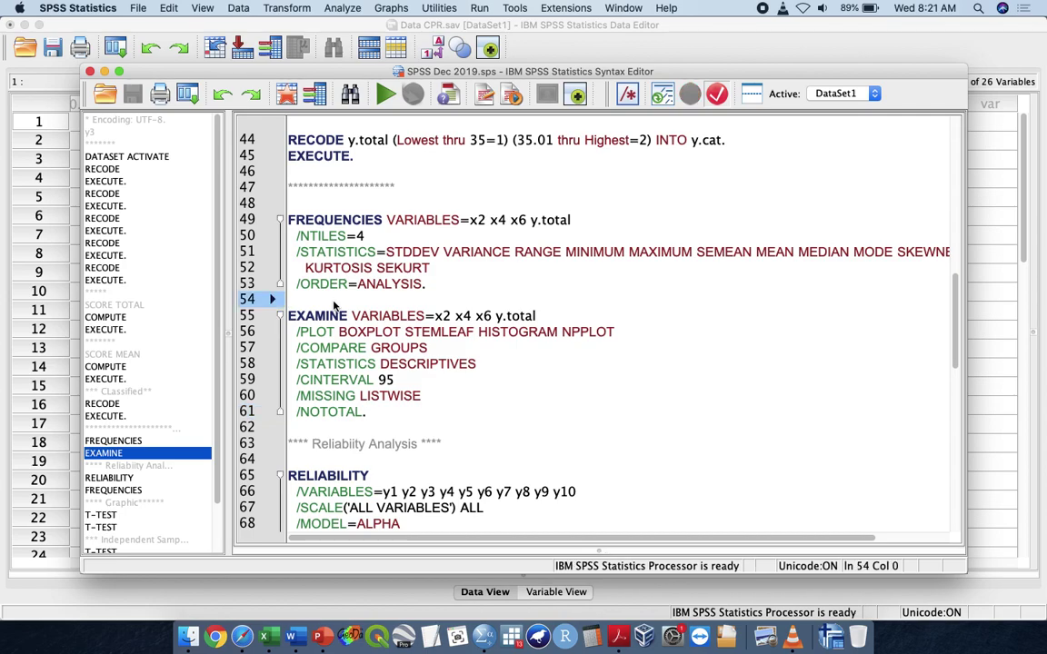
left_click(356, 28)
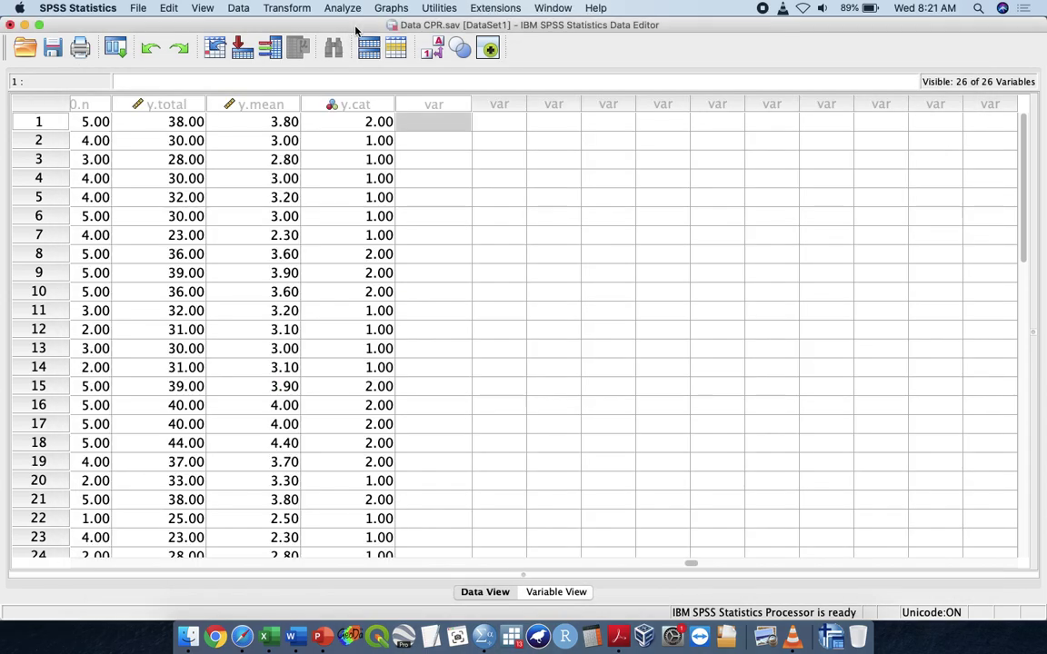
left_click(330, 7)
mouse_move(363, 53)
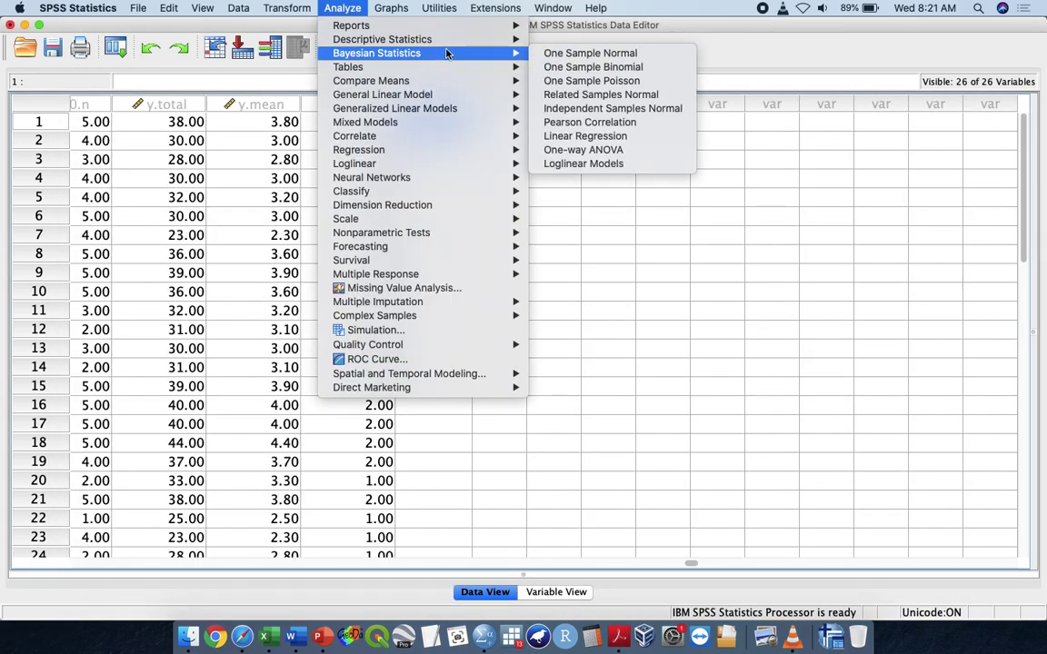
mouse_move(470, 40)
left_click(539, 39)
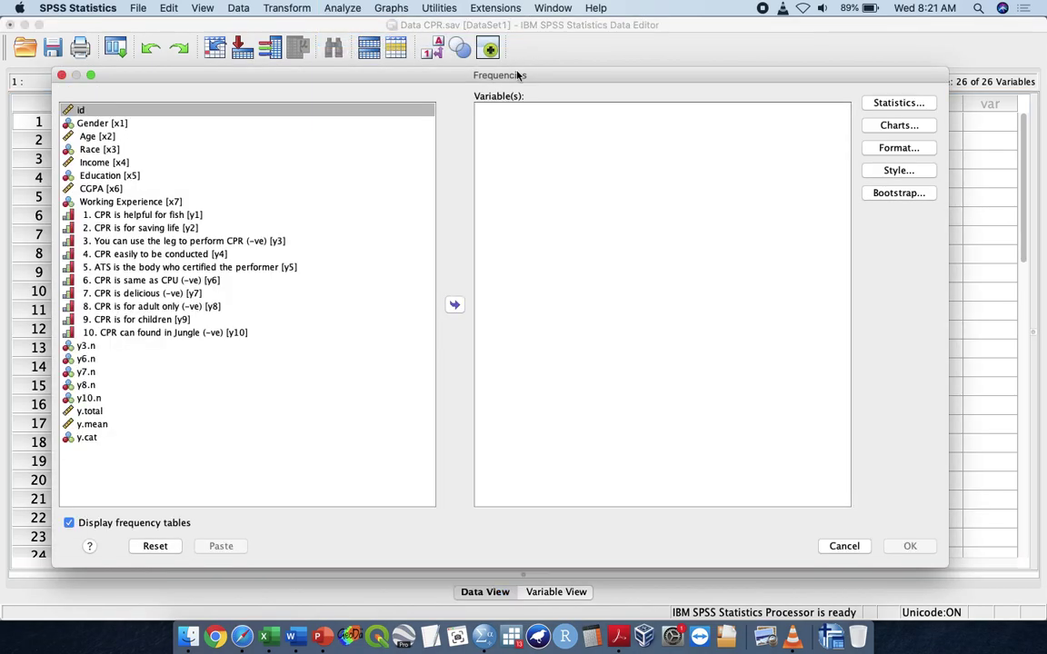
left_click(843, 546)
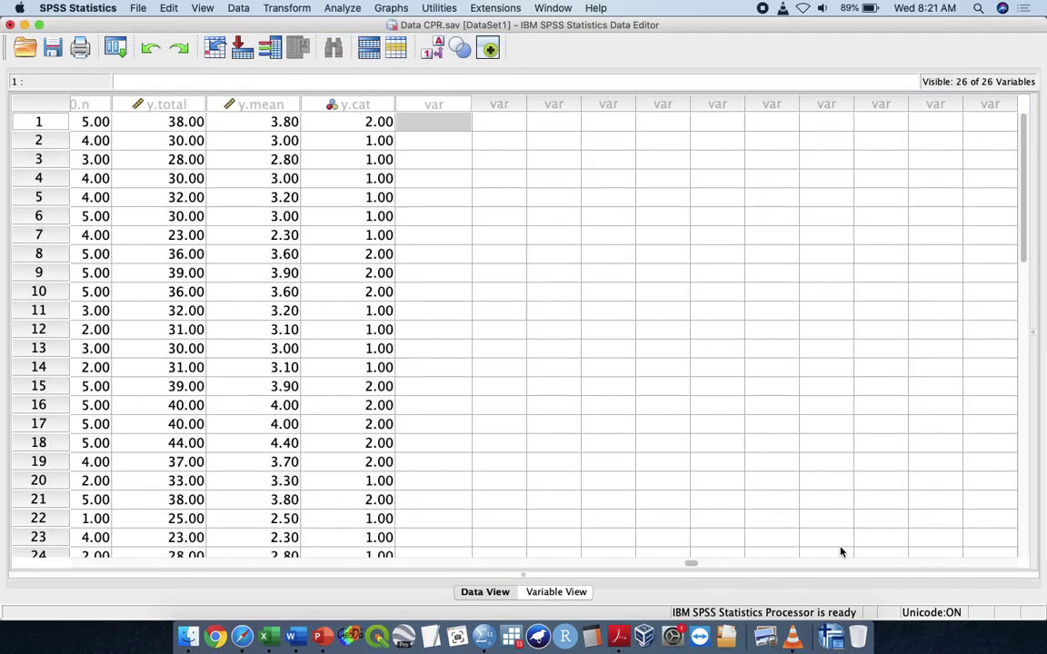
Look through the questionnaire columns y1, y2 and y3 in the data view.
scroll(348, 137, "left", 15)
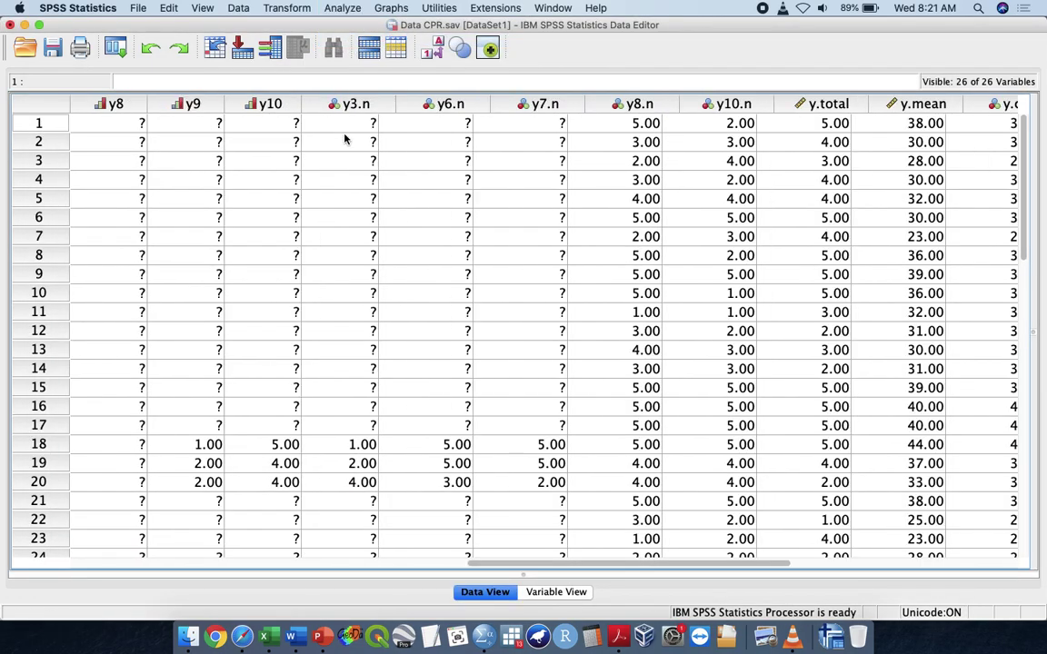
scroll(348, 137, "down", 1)
scroll(513, 114, "right", 5)
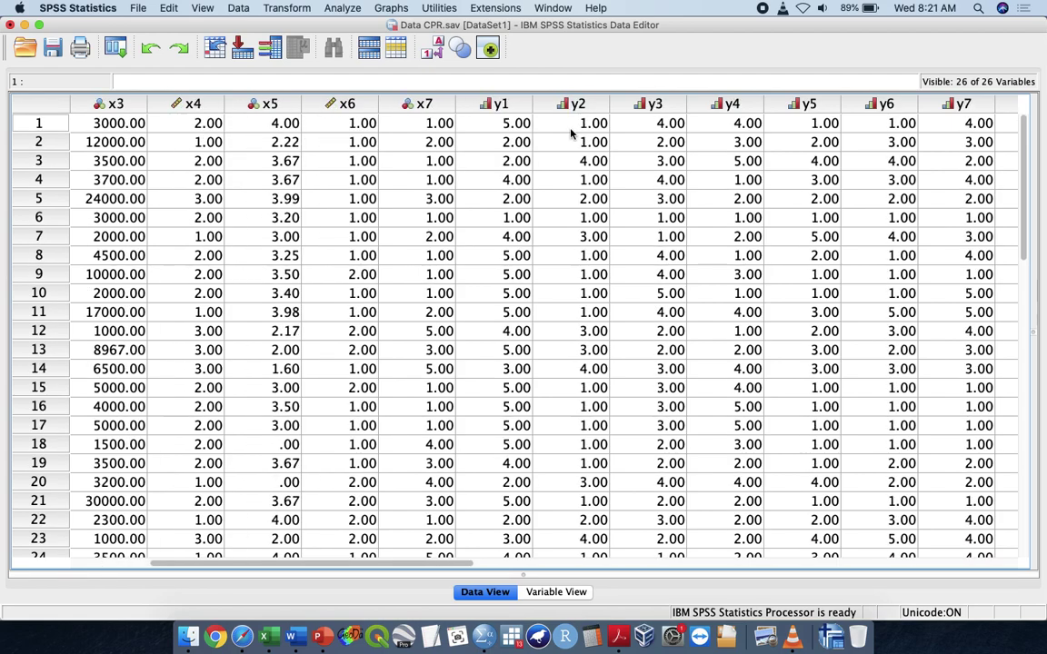
left_click(343, 107)
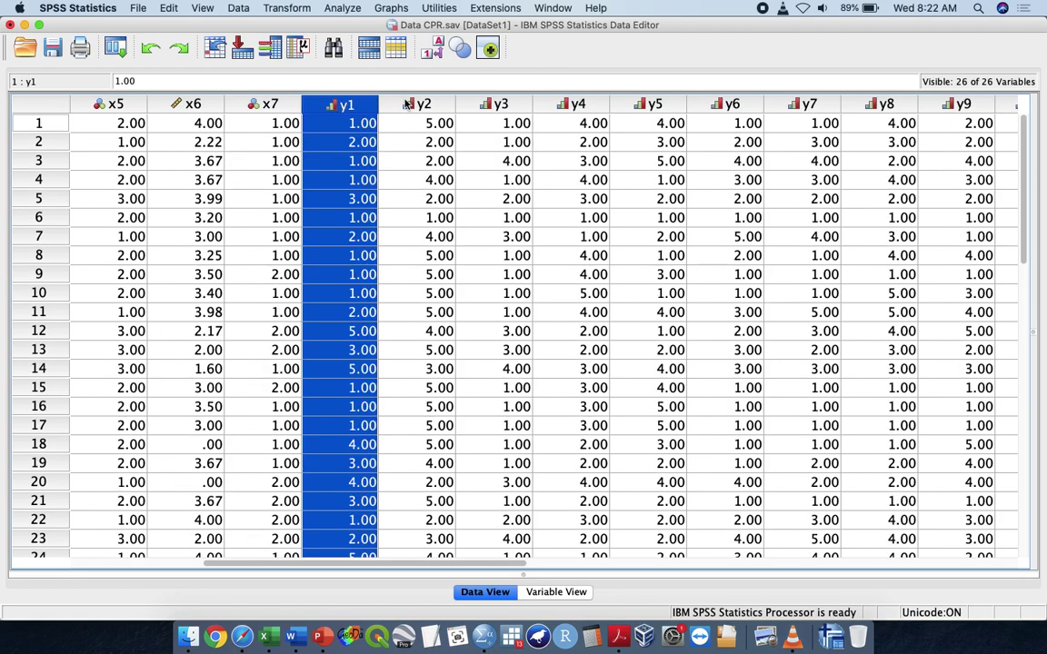
left_click(382, 103)
left_click(461, 103)
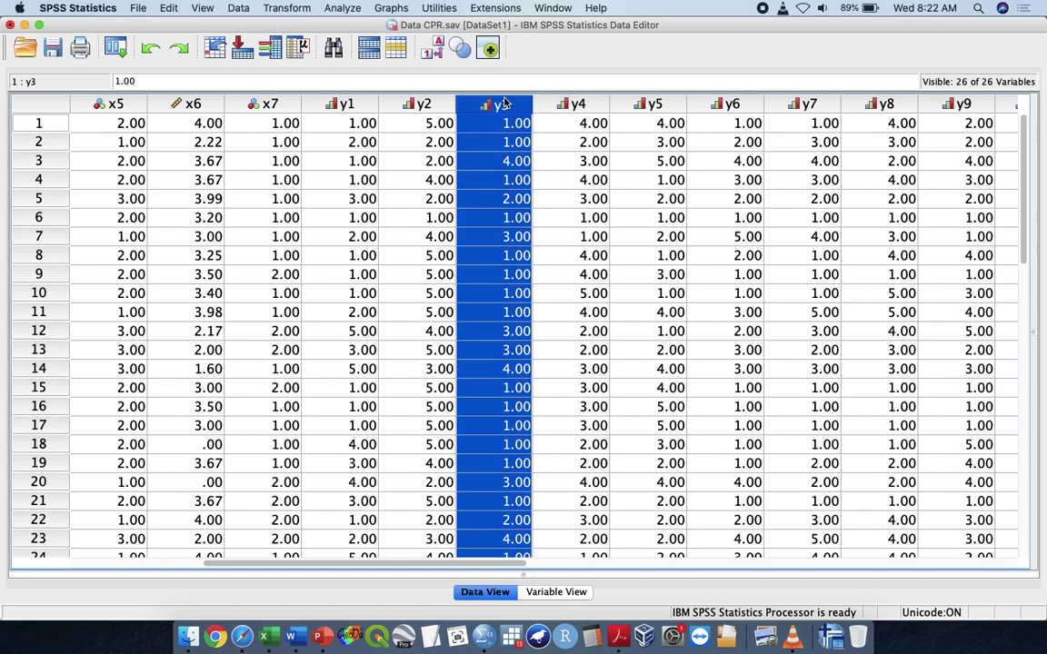
Run Descriptives on the items "1. CPR is helpful for fish" (y1) and "2. CPR is for saving life" (y2).
left_click(342, 8)
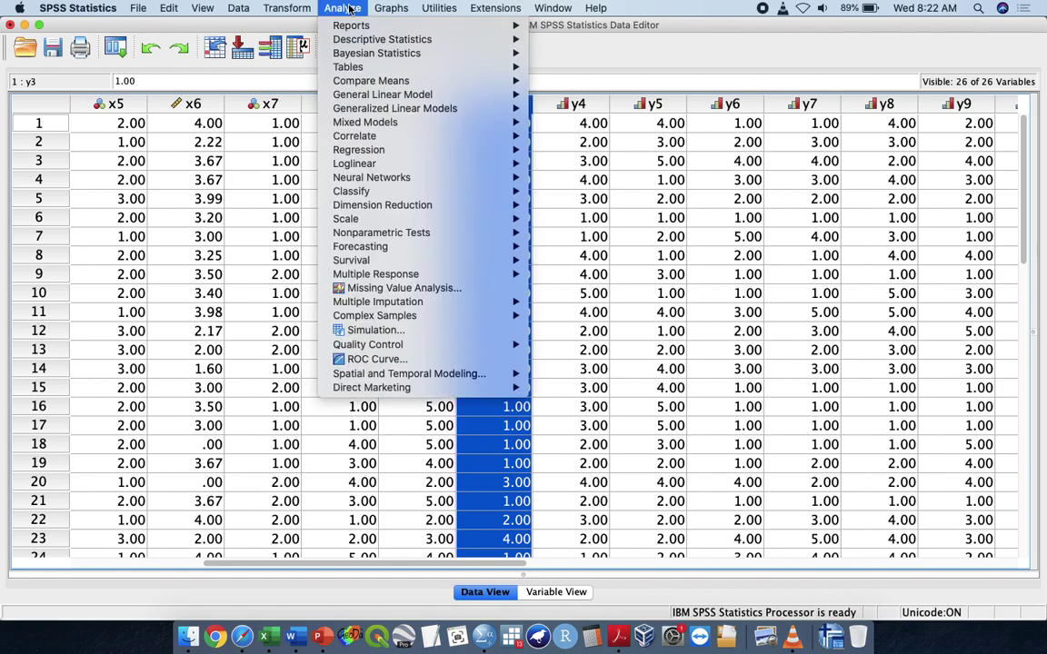
mouse_move(465, 41)
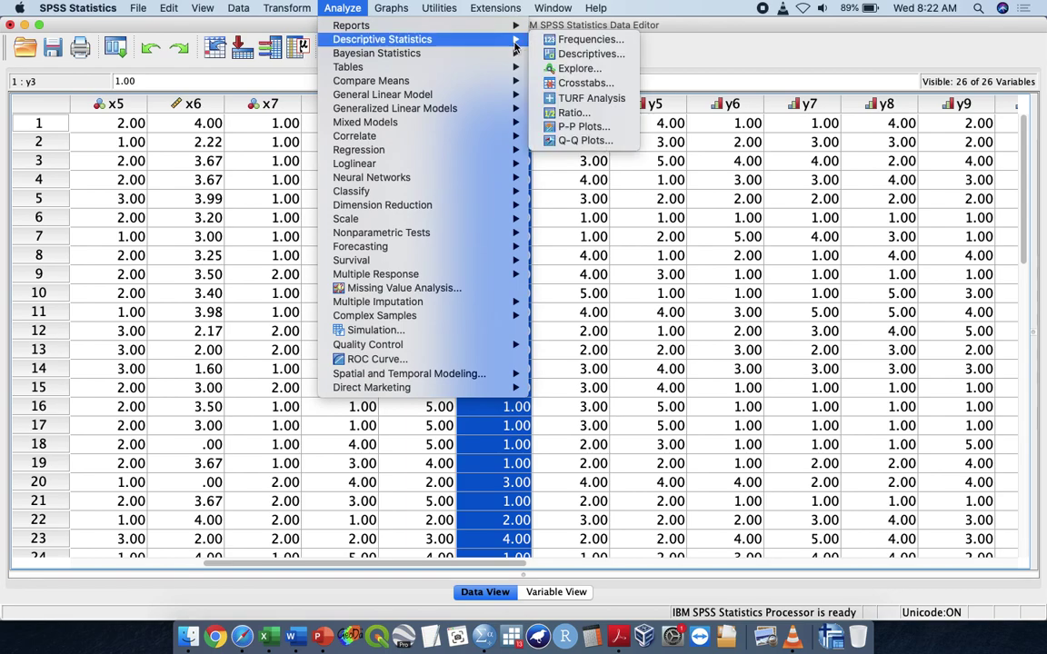
left_click(587, 54)
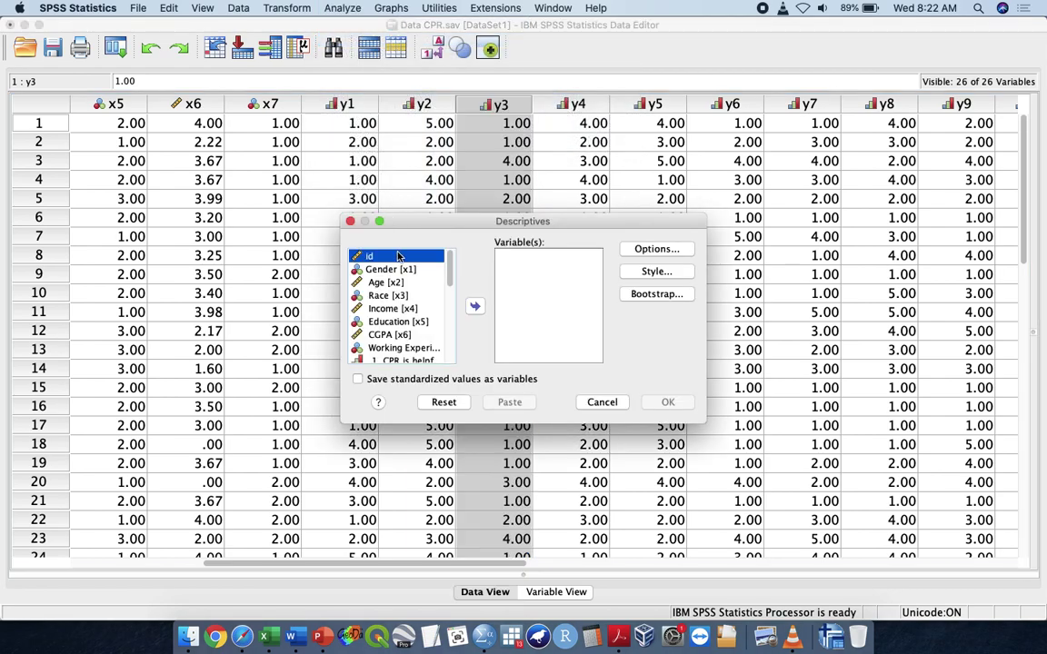
scroll(406, 334, "down", 2)
double_click(411, 323)
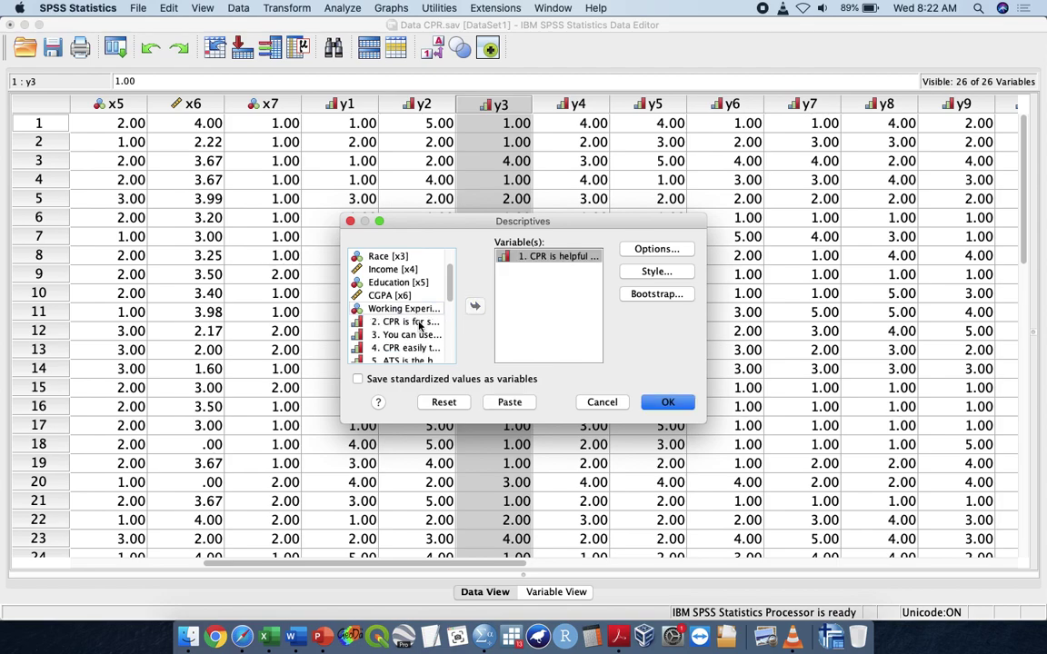
double_click(414, 324)
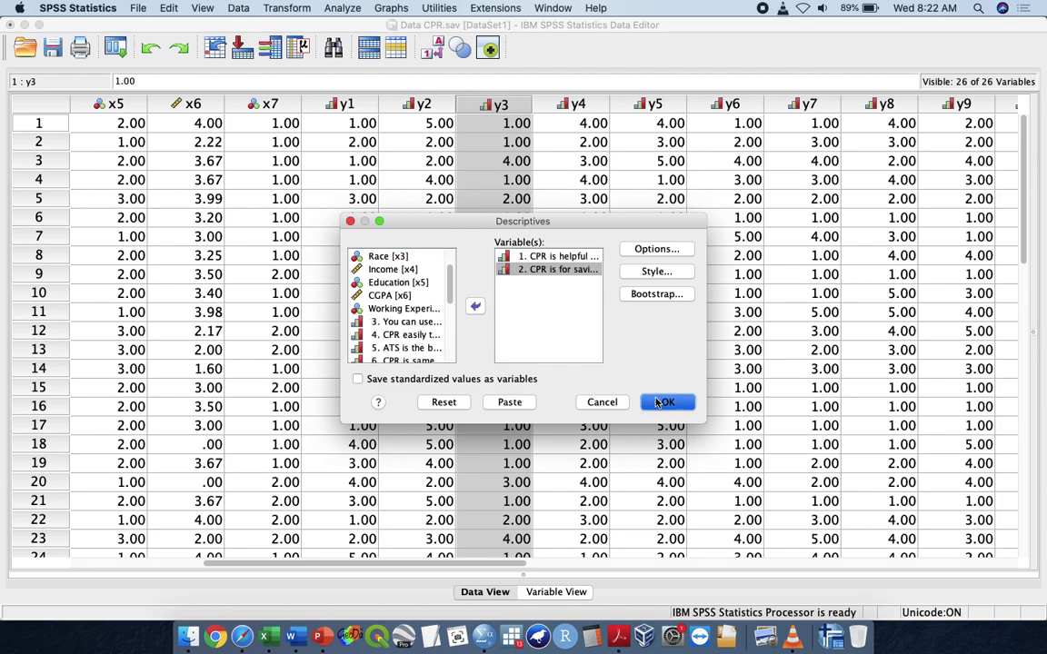
left_click(659, 402)
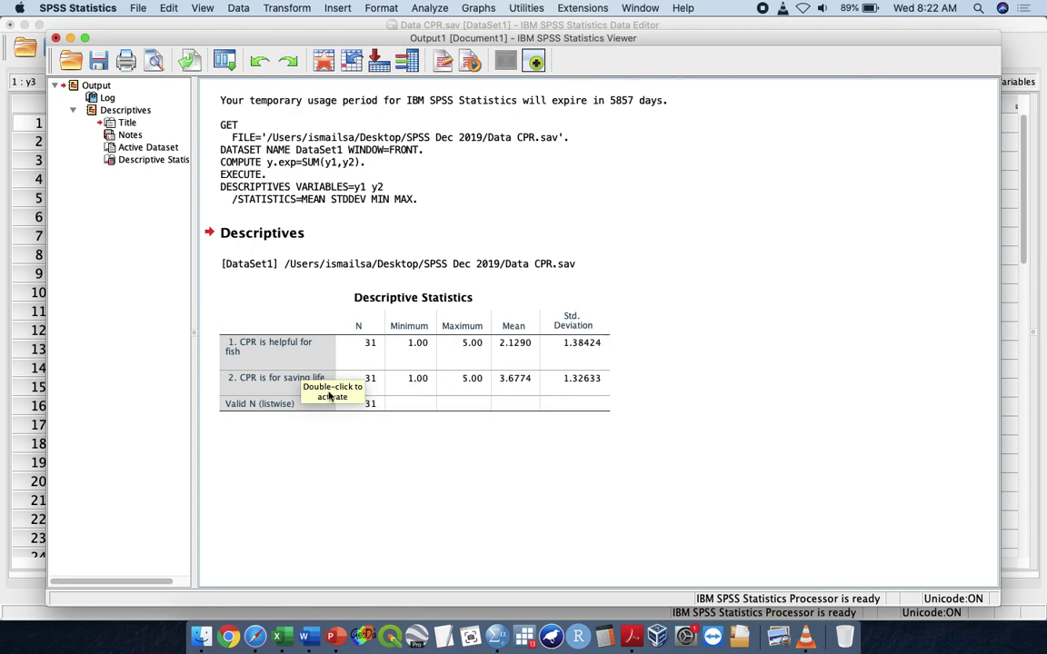
Inspect the Descriptive Statistics table for the two CPR items and return to the data editor.
left_click(251, 400)
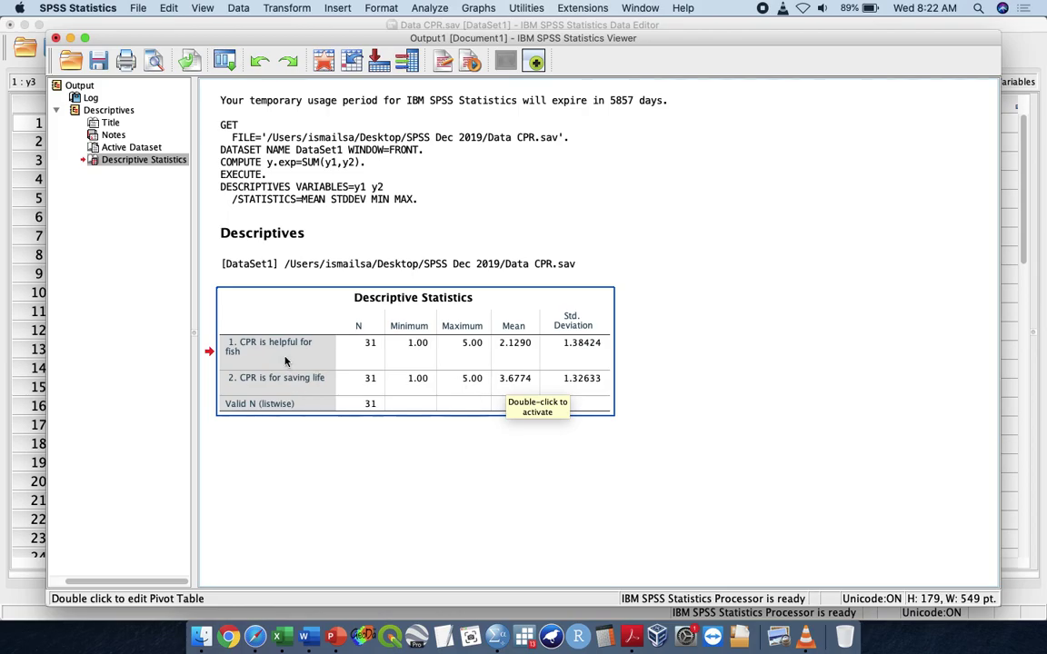
key("ctrl+Up")
left_click(231, 381)
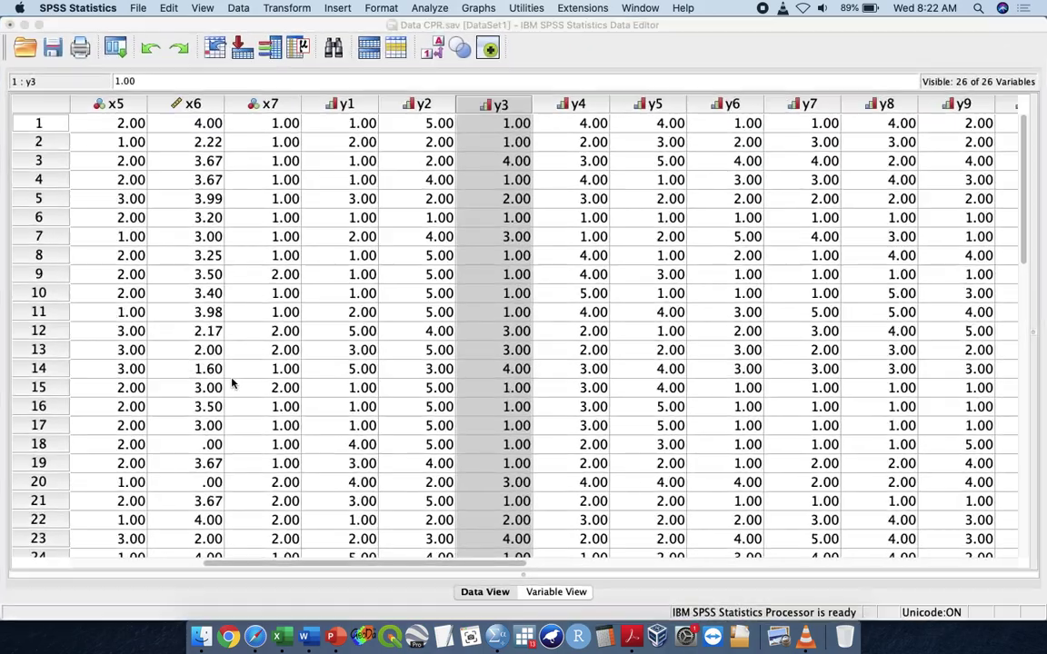
Switch to the PowerPoint presentation on data transformation and go from the Compute slide to the Recode slide.
key("ctrl+Up")
left_click(441, 461)
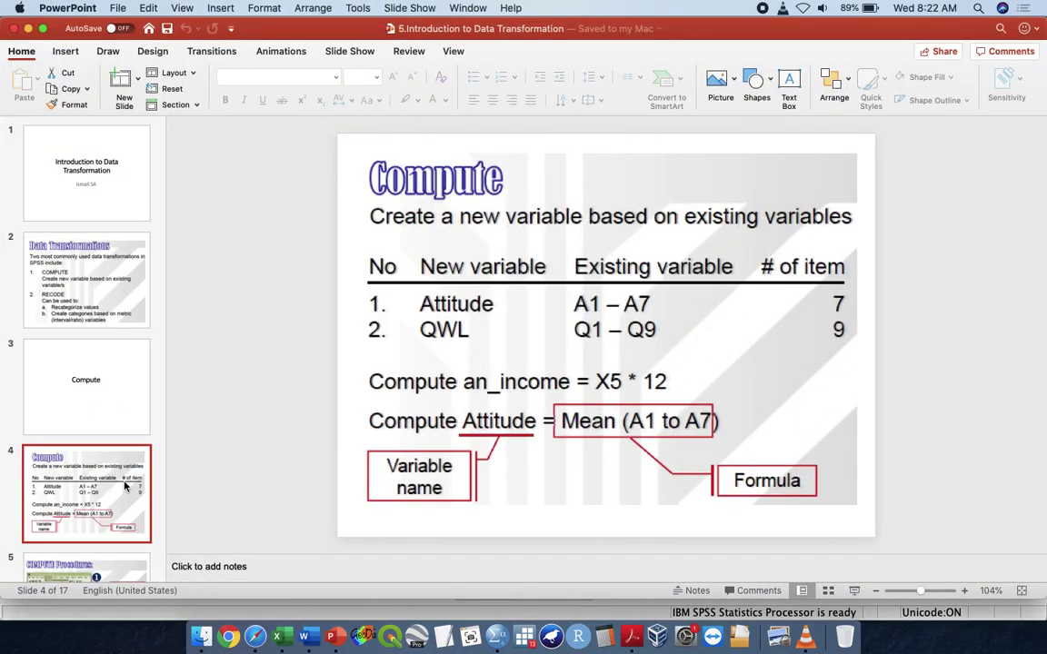
key("Down")
key("Down")
key("Down")
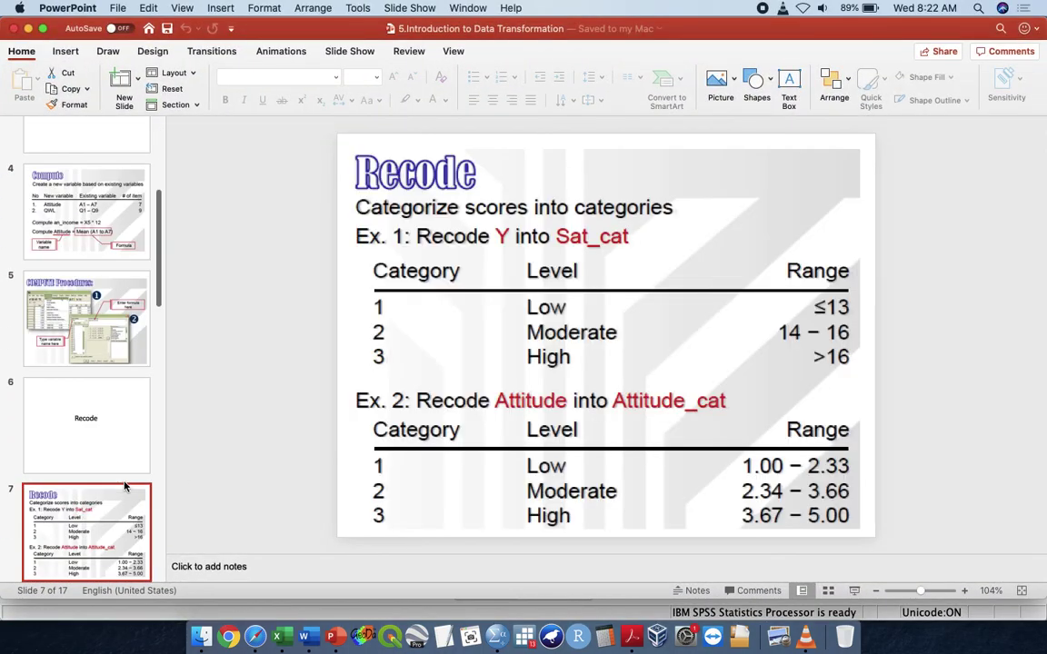
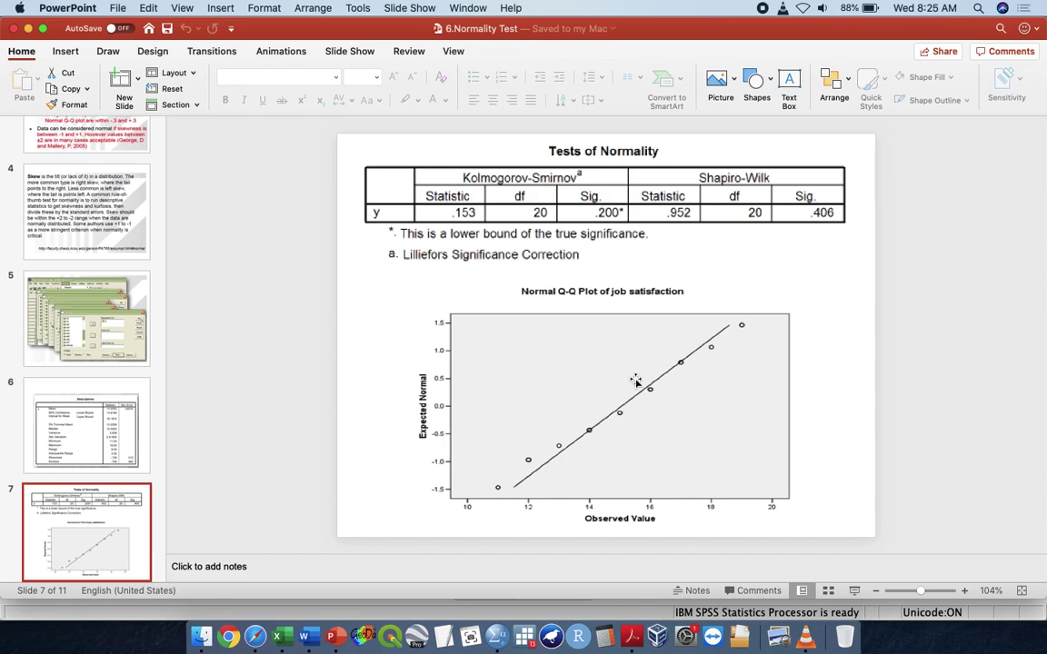
View the detrended normal Q-Q plot slide in the Normality Test presentation and go back to the skew definition slide.
scroll(635, 381, "down", 2)
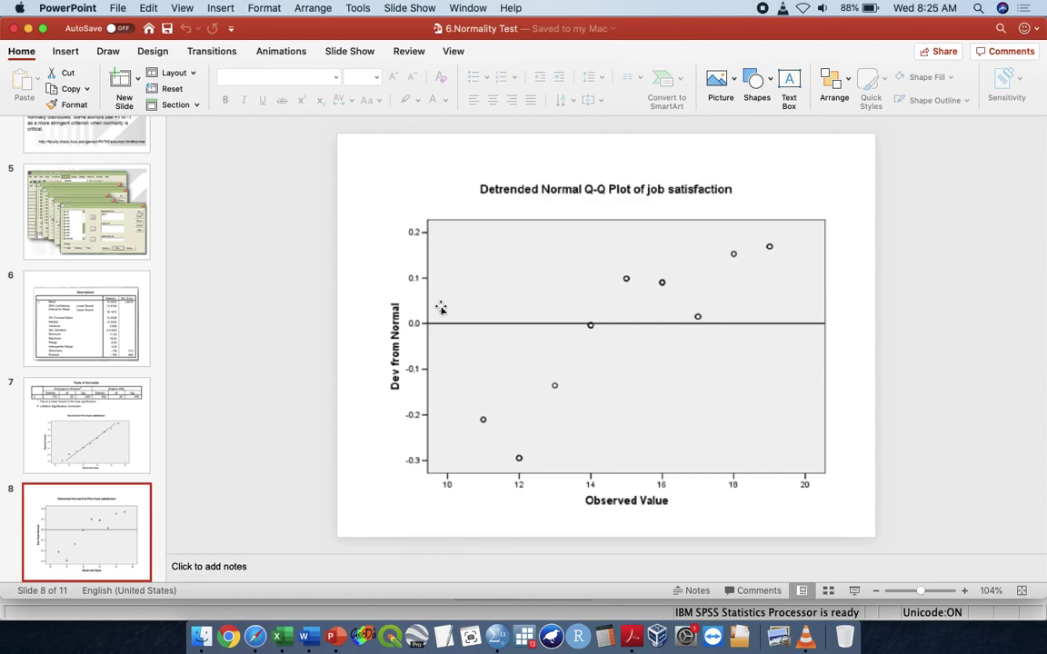
left_click(63, 229)
key("Up")
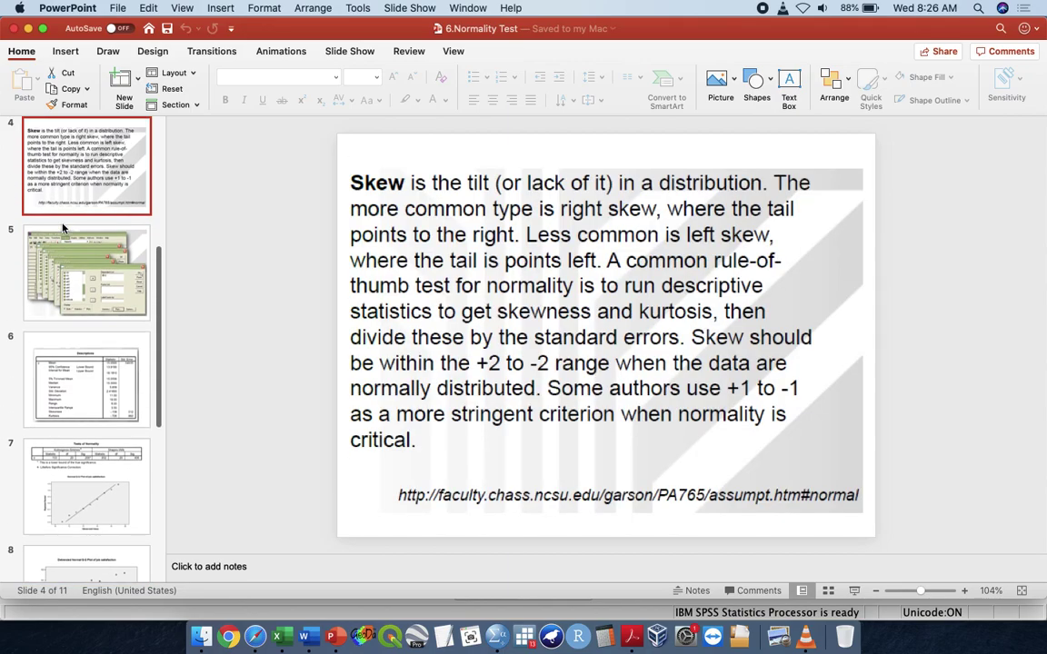
Go back to the slide listing the criteria for meeting the normality assumption in the Normality Test presentation.
key("Up")
key("Down")
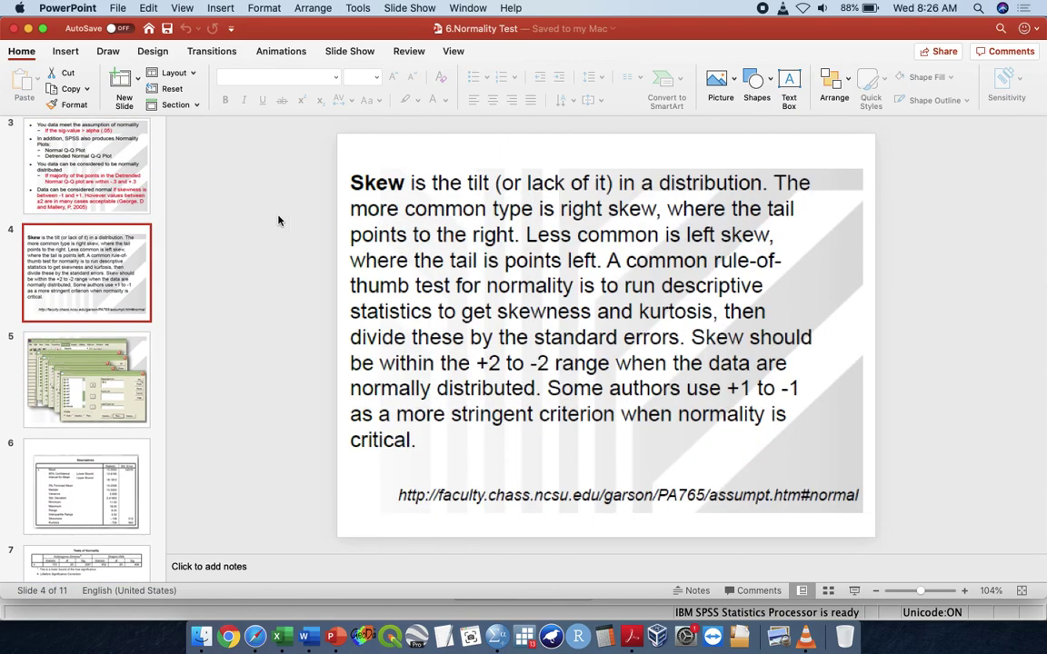
key("Up")
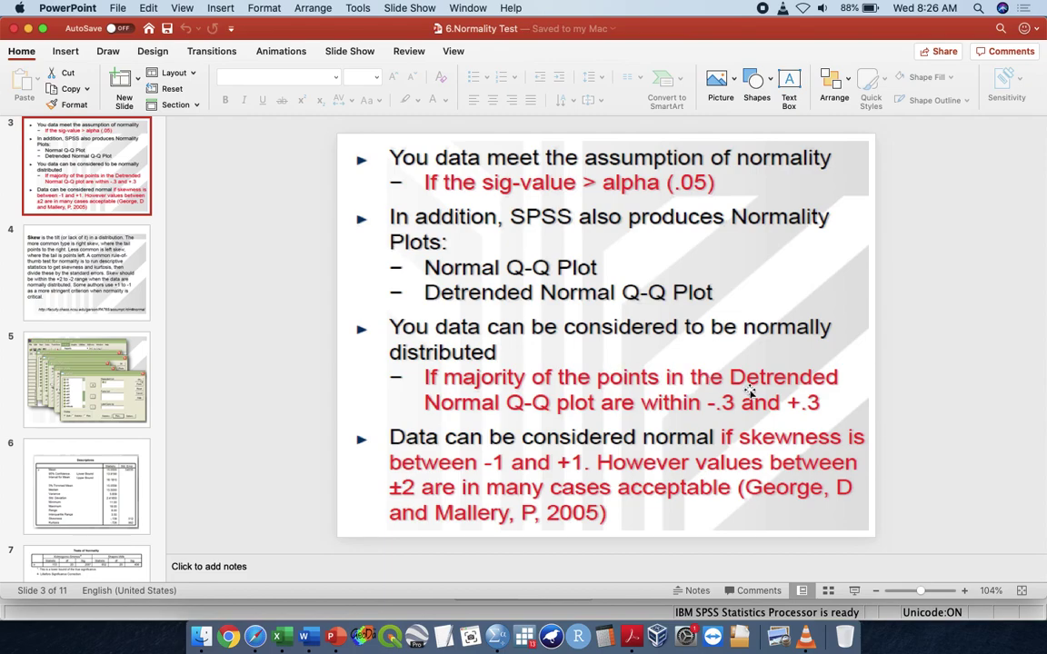
Go through the remaining Normality Test slides to the last one, Table 1: Normality Test of Study Instruments.
key("Down")
key("Down")
key("Down")
key("Down")
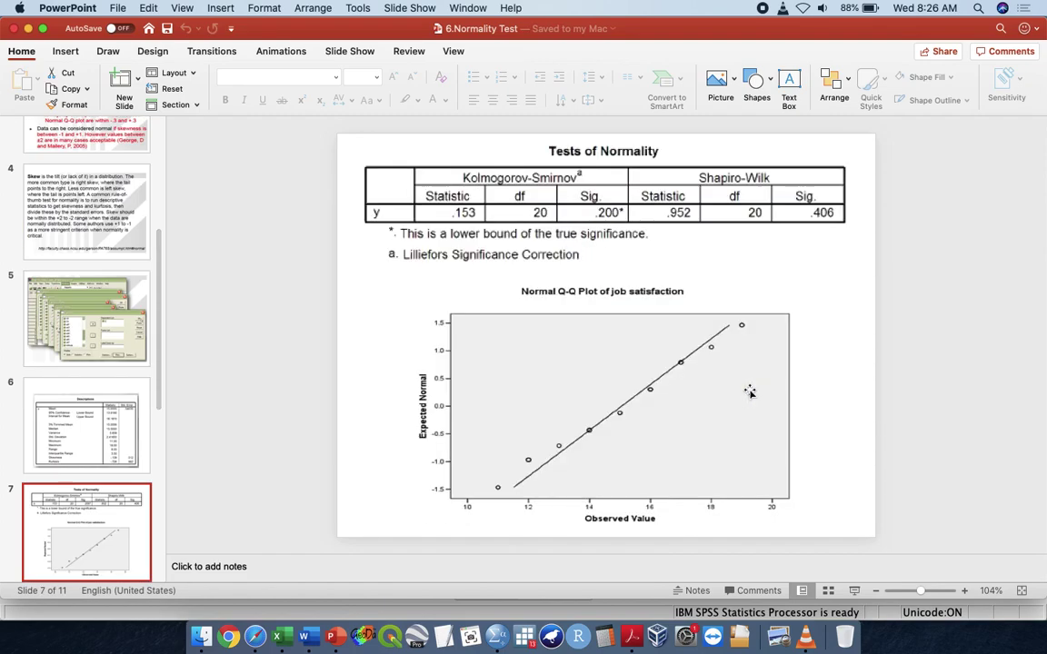
key("Down")
key("Down")
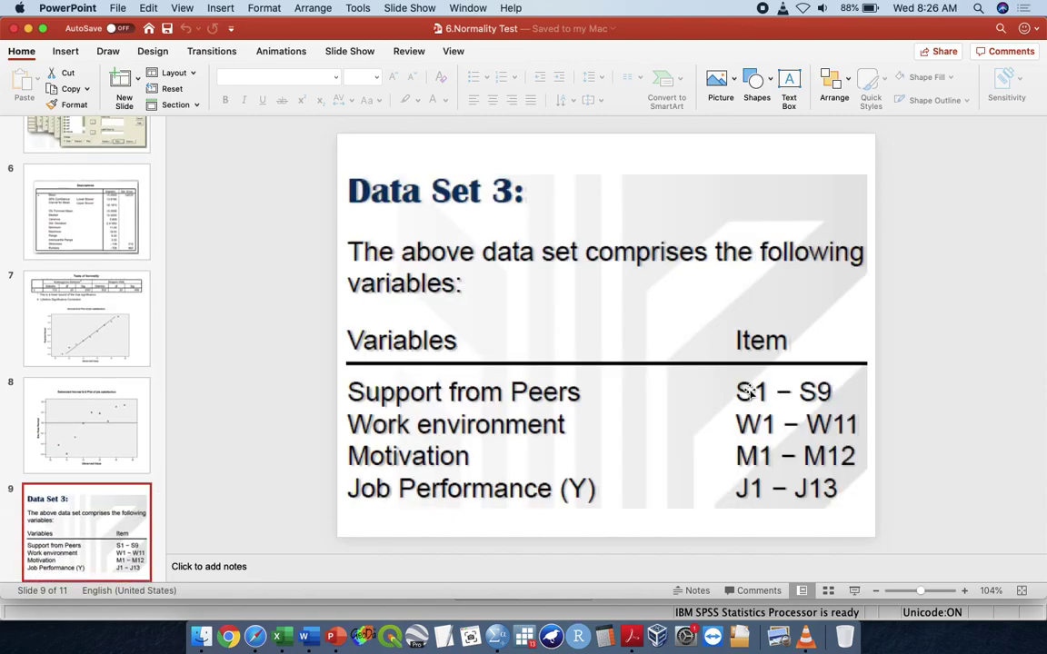
key("Down")
key("Down")
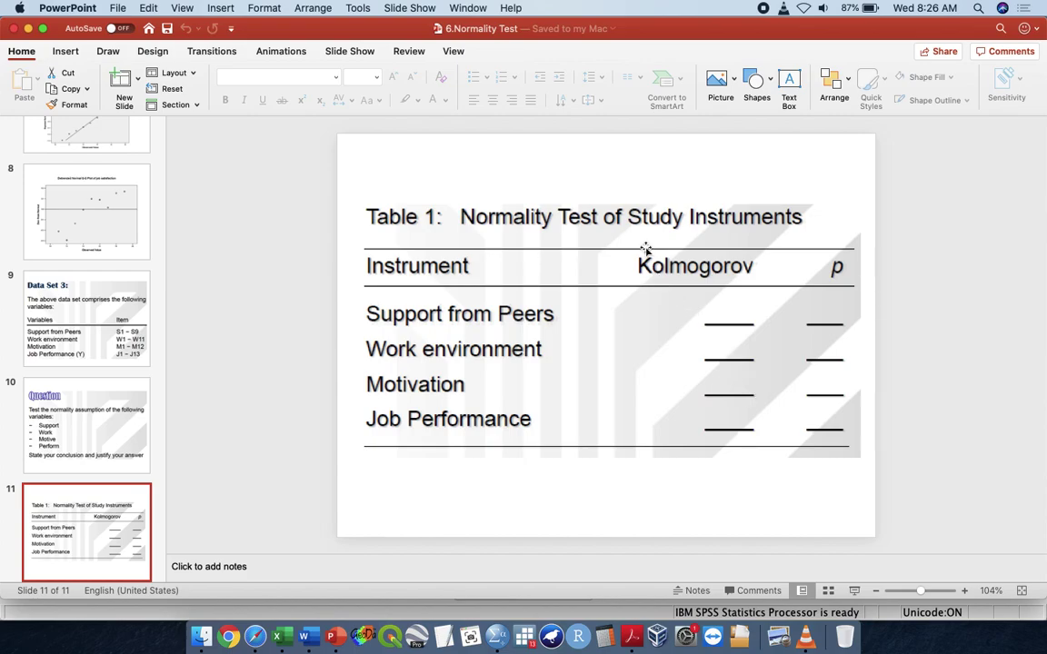
Close the Normality Test presentation and open 7.Introduction to Frequency and Basic Stat.pptx from the SPSS Data Analysis folder.
left_click(12, 28)
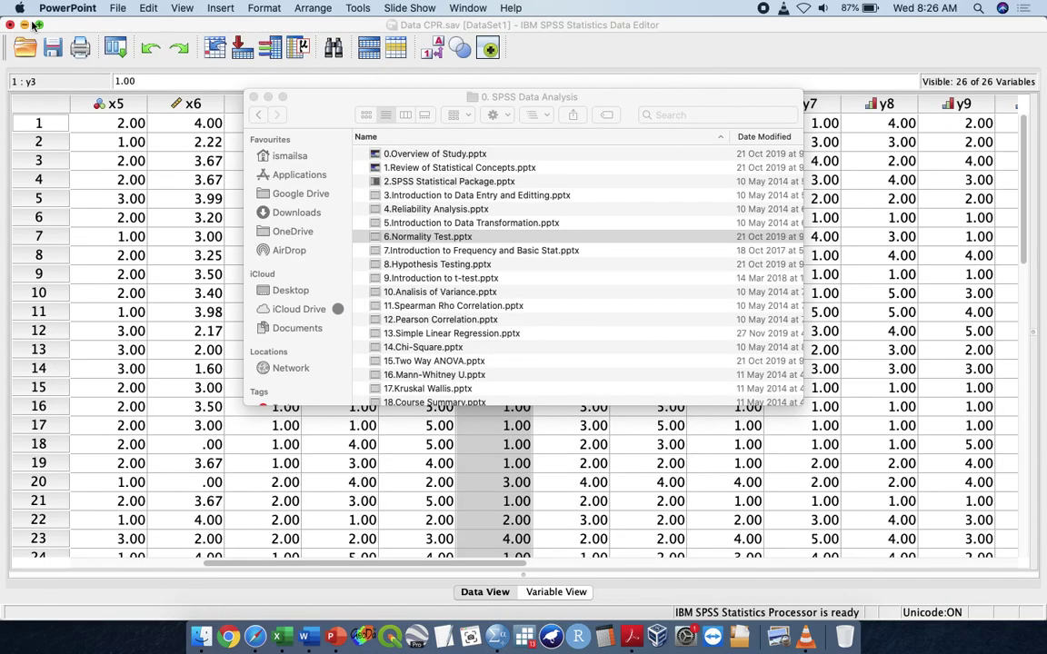
left_click(414, 239)
double_click(414, 252)
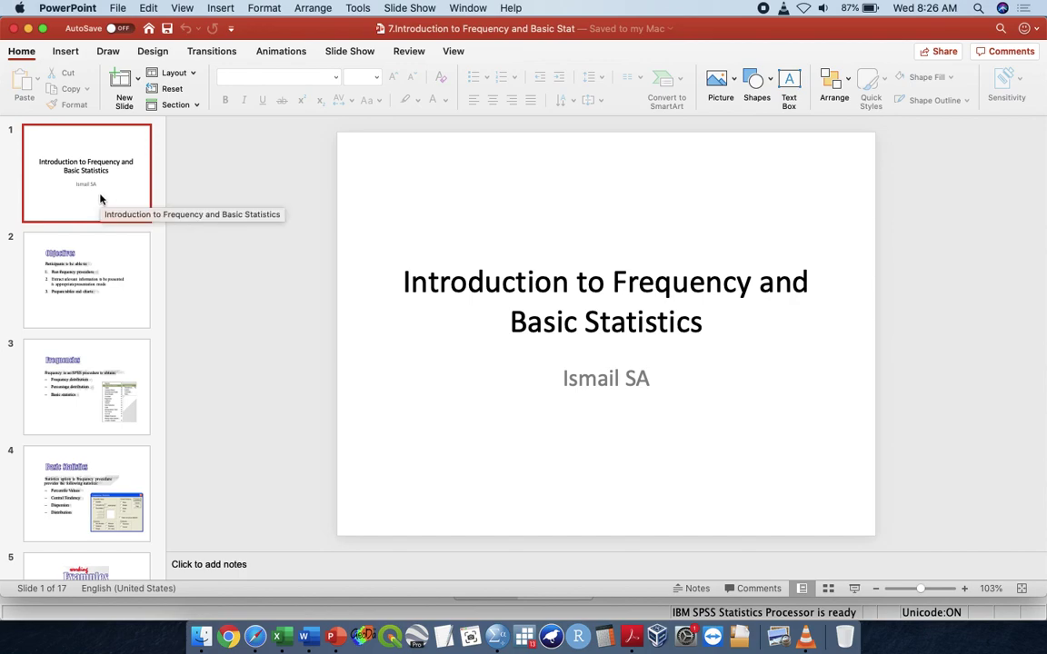
View the Objectives and Basic Statistics slides and return to the Frequencies slide.
key("Down")
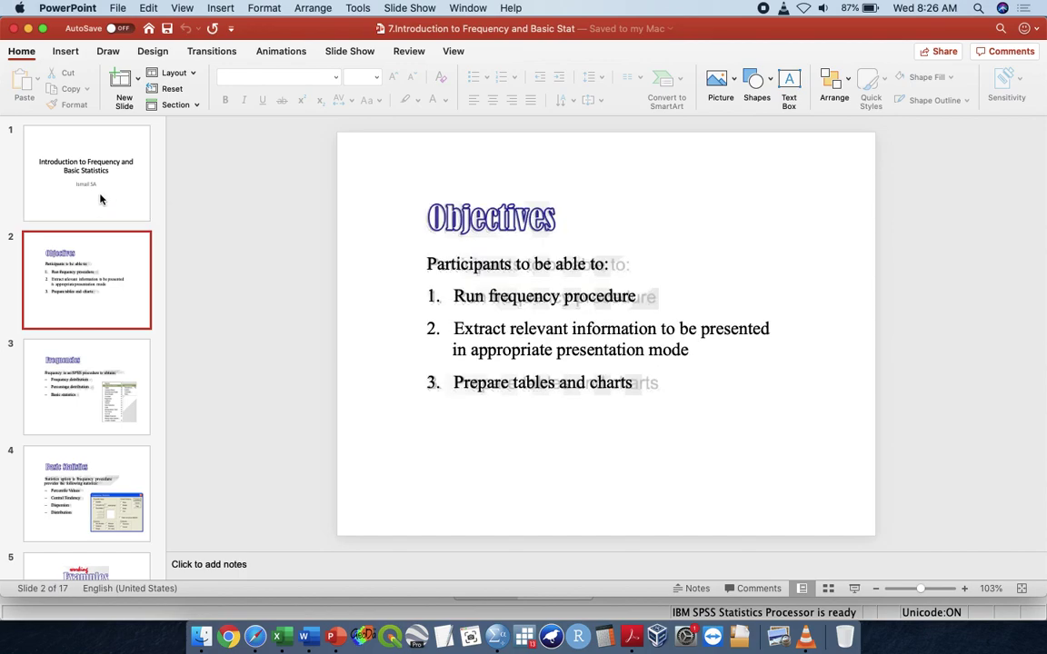
key("Down")
key("Down")
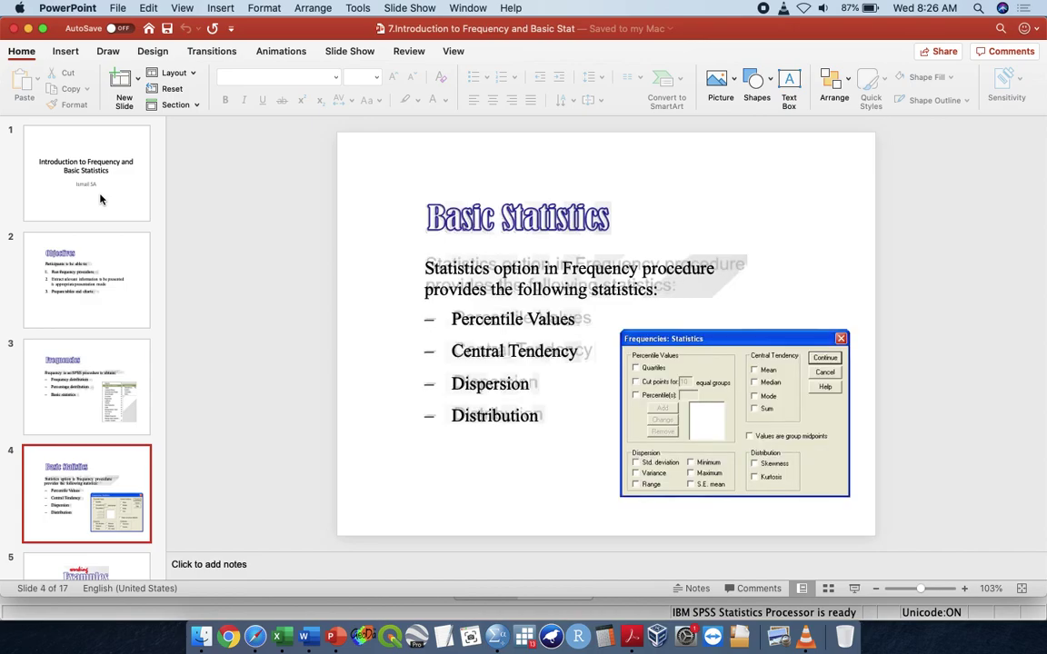
key("Up")
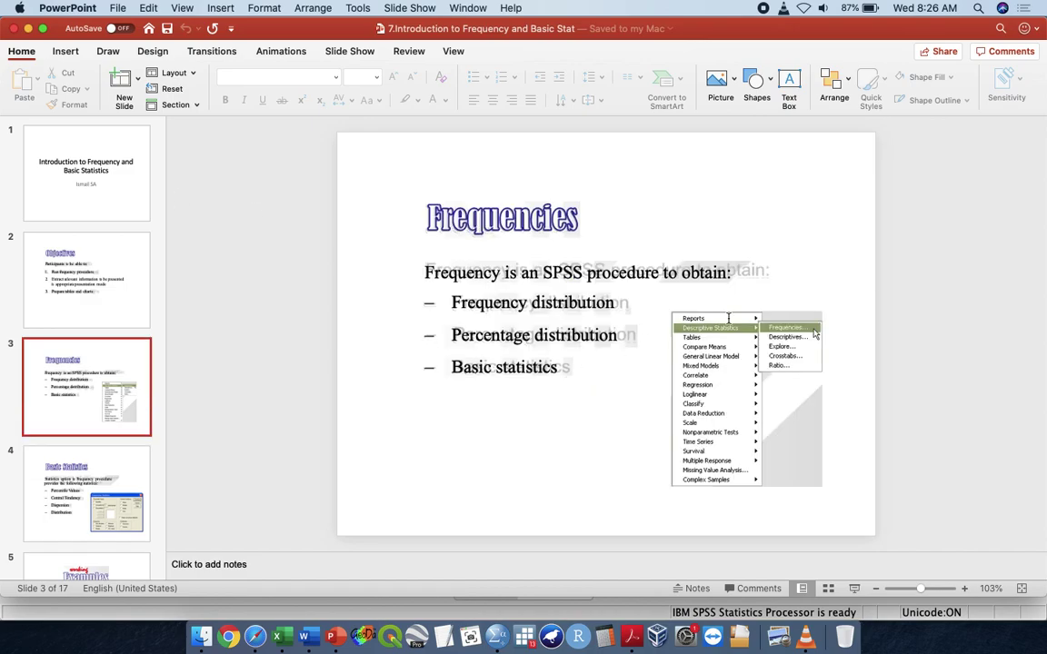
Switch to the SPSS data editor and set up a Frequencies analysis with Gender [x1] as the only variable.
left_click(497, 636)
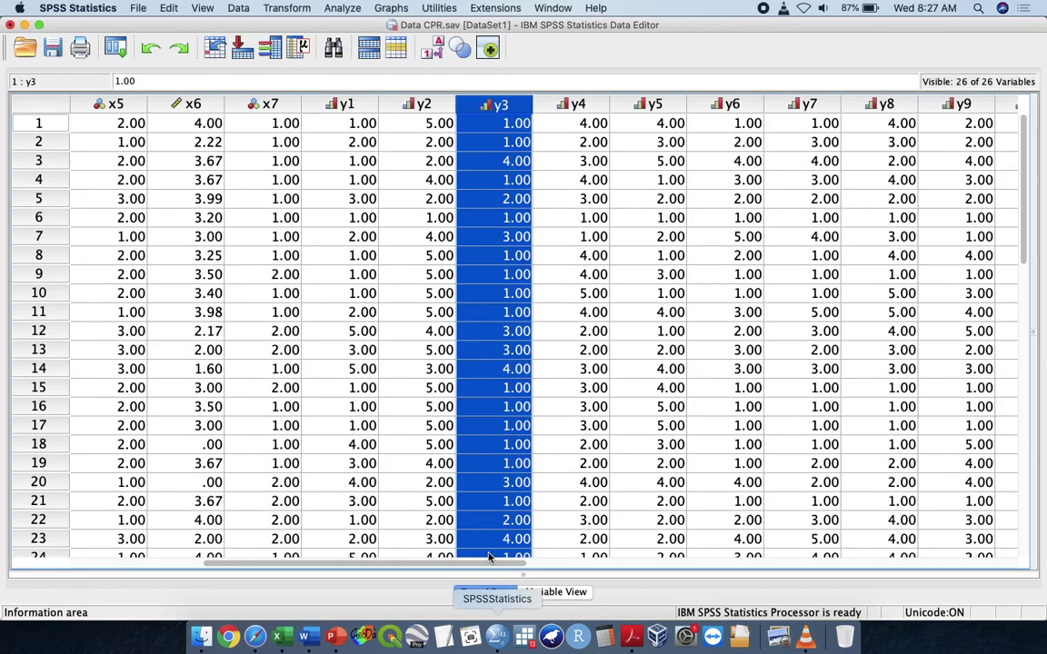
left_click(343, 8)
mouse_move(382, 44)
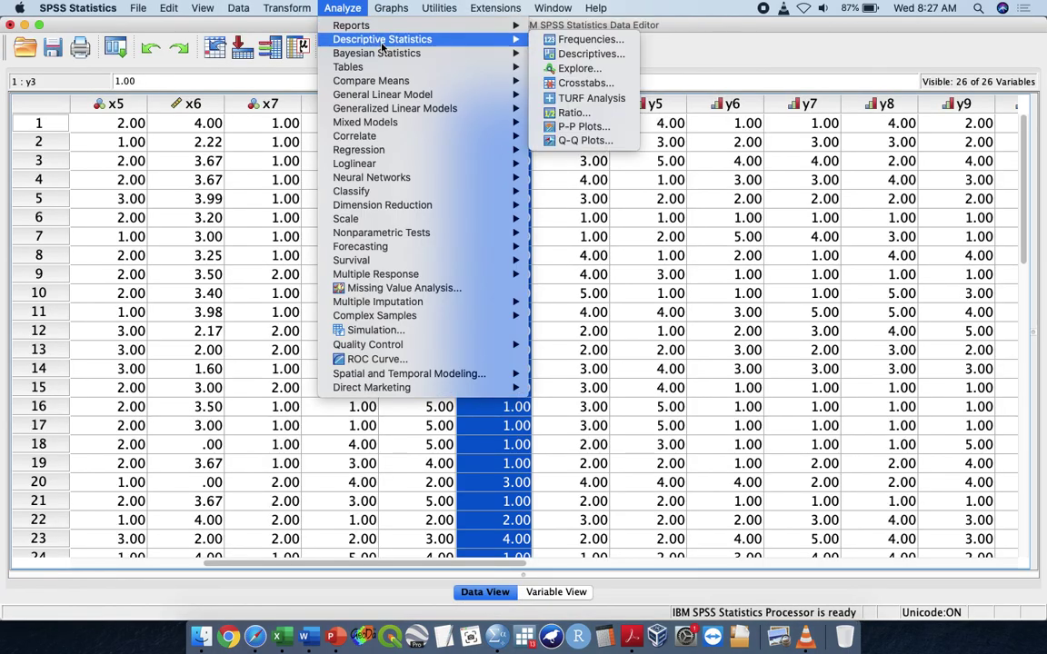
left_click(568, 40)
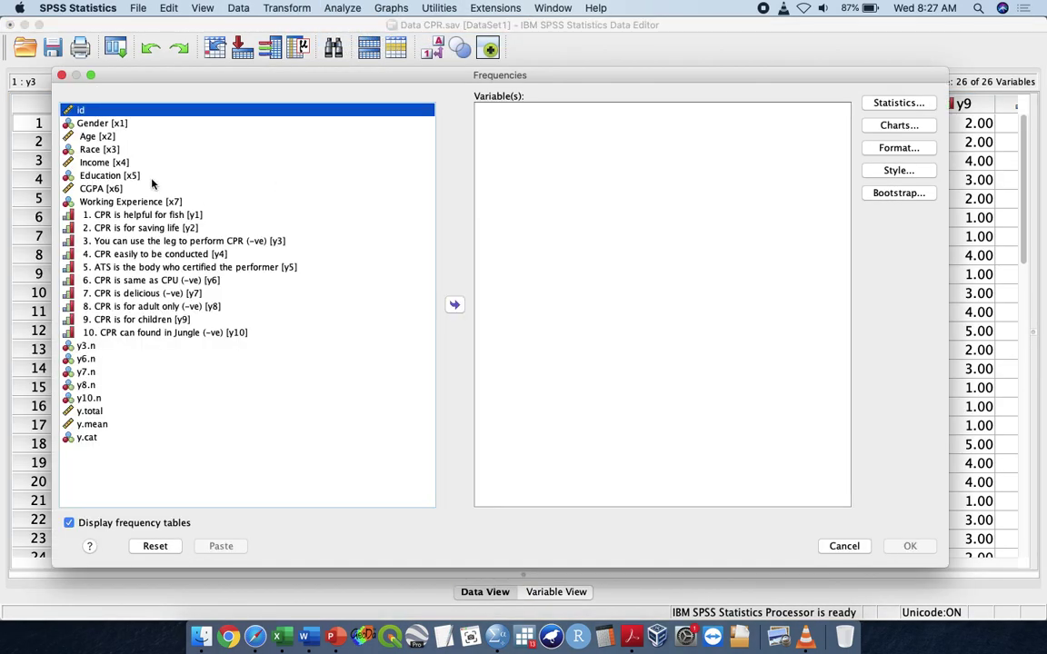
left_click(100, 138)
left_click(106, 124)
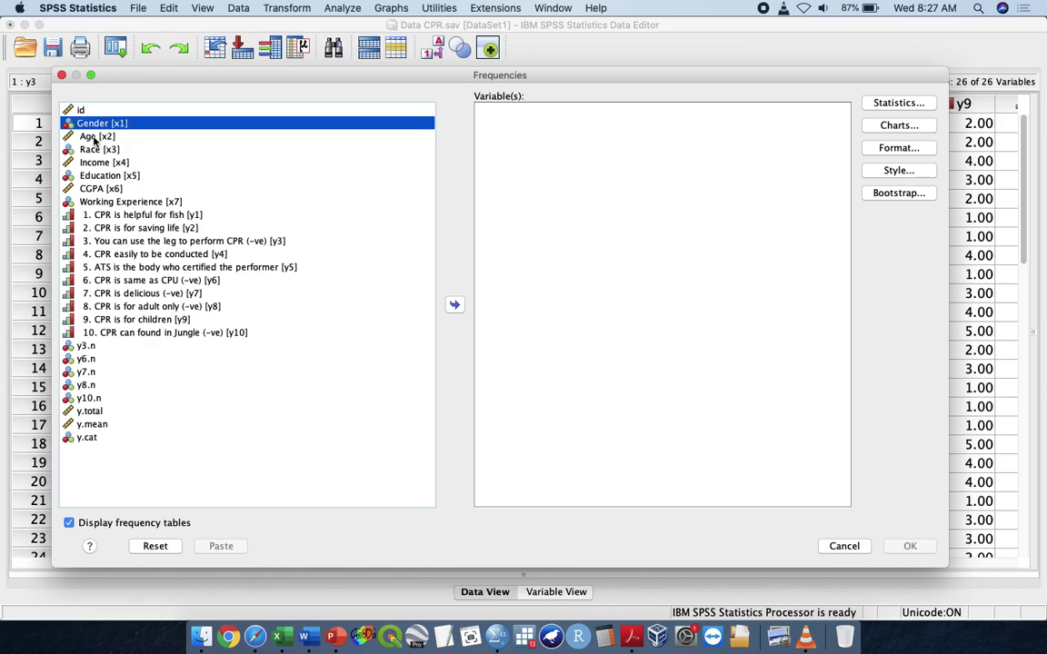
left_click(104, 136)
double_click(103, 137)
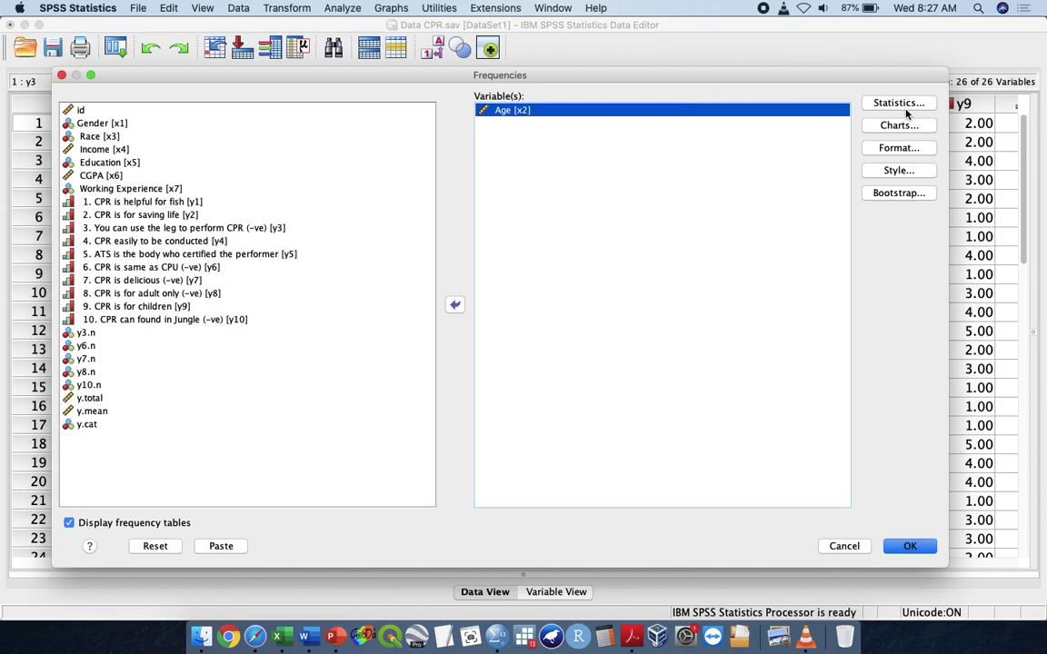
double_click(641, 107)
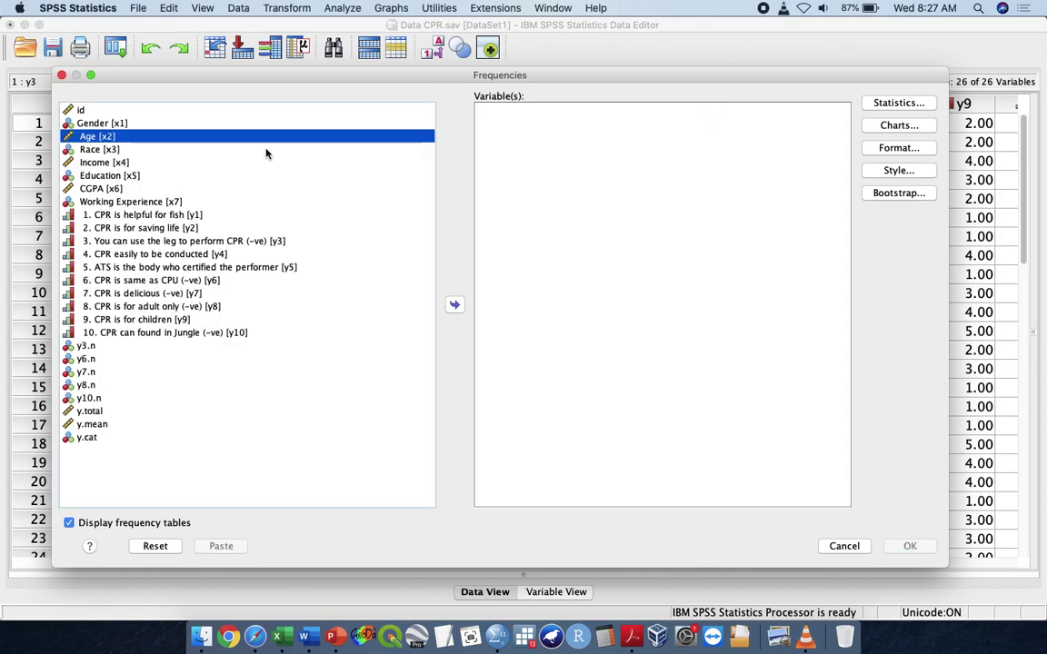
double_click(214, 123)
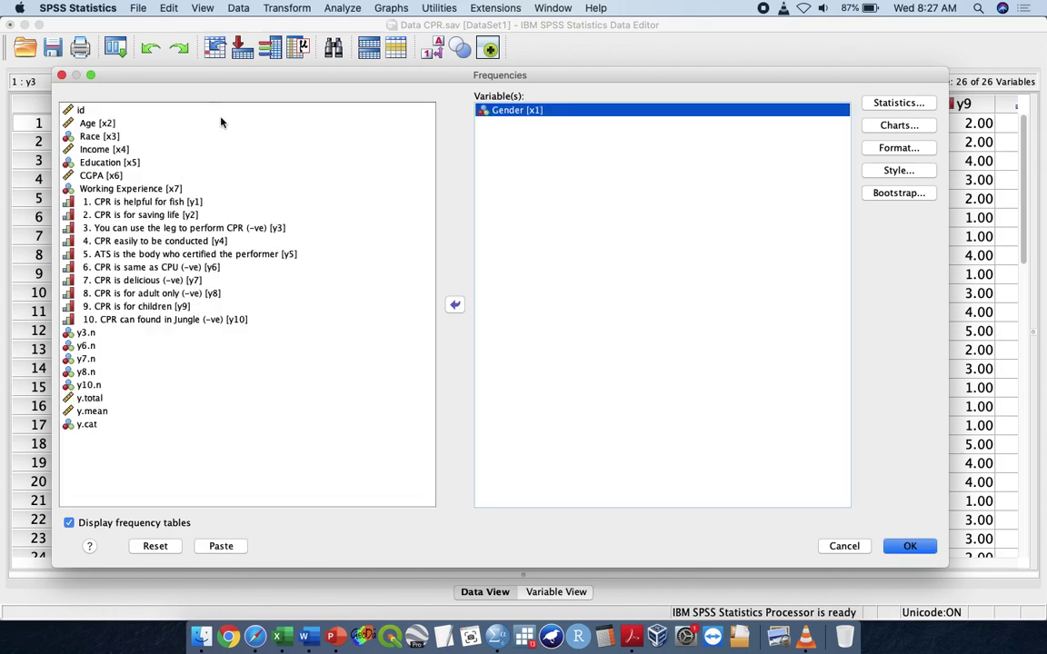
Try requesting the mean and standard deviation in the Frequencies statistics for Gender, and discard the selection.
left_click(899, 104)
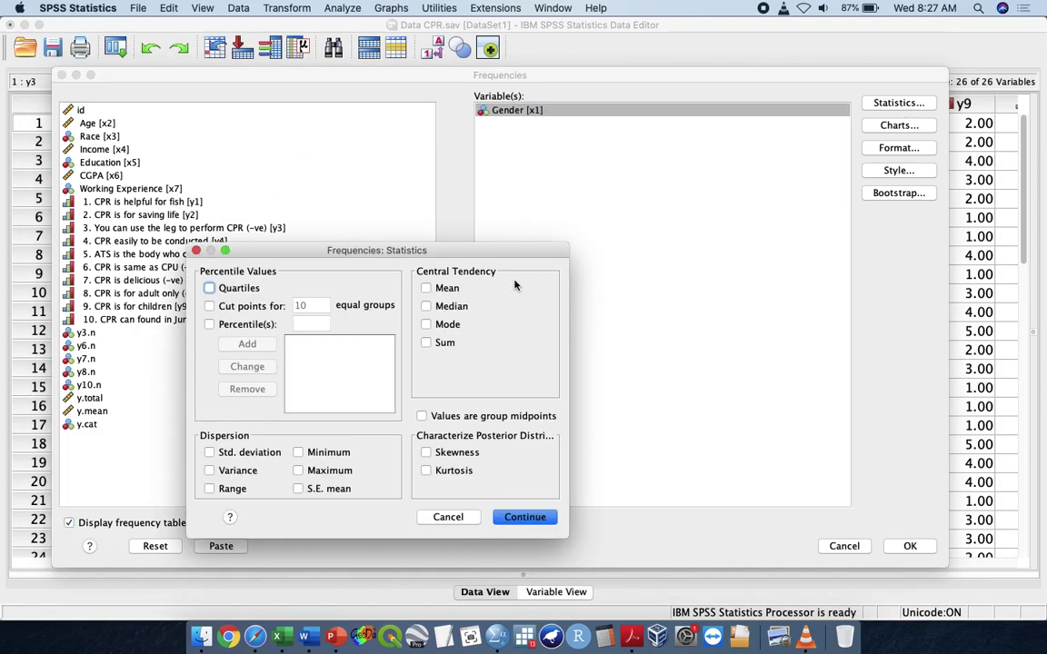
left_click(447, 289)
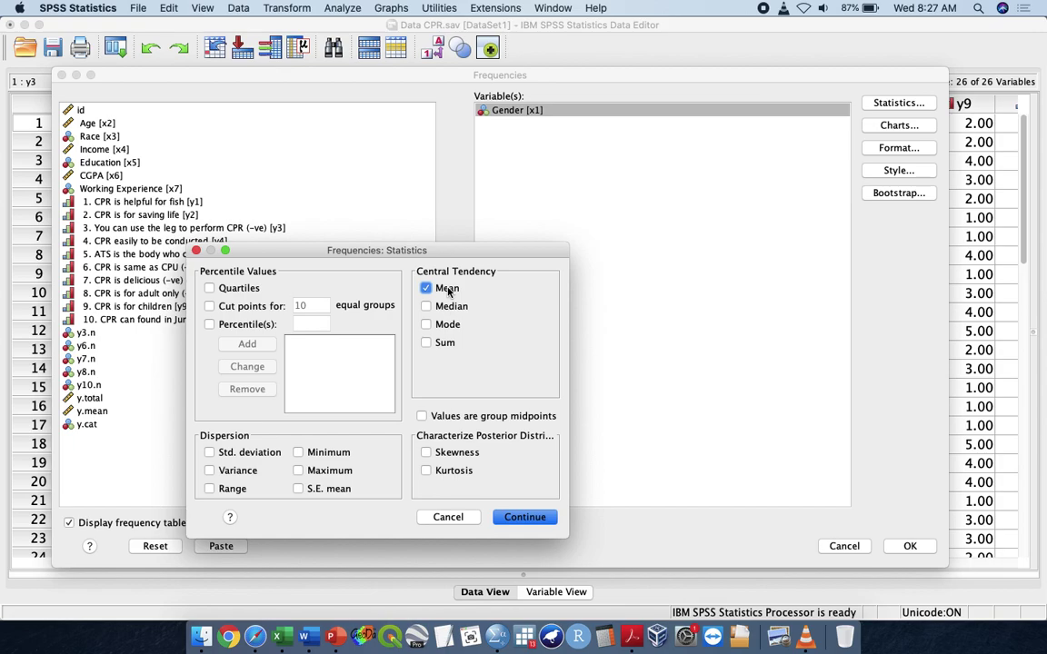
left_click(214, 454)
left_click(460, 519)
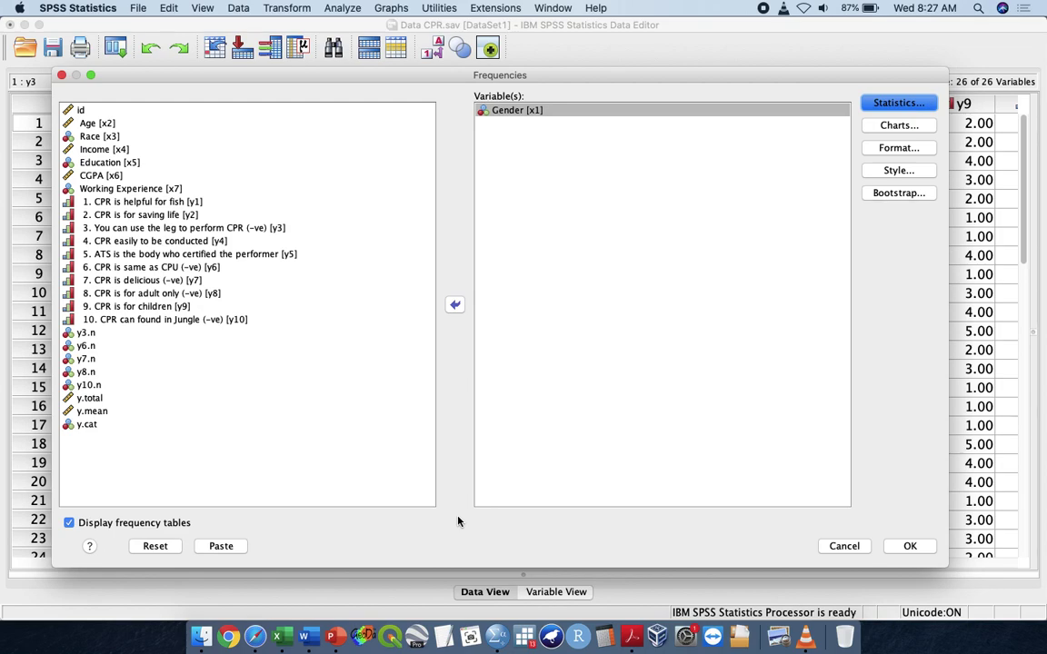
Try CGPA [x6] in place of Gender as the Frequencies variable, and take it out again.
double_click(760, 113)
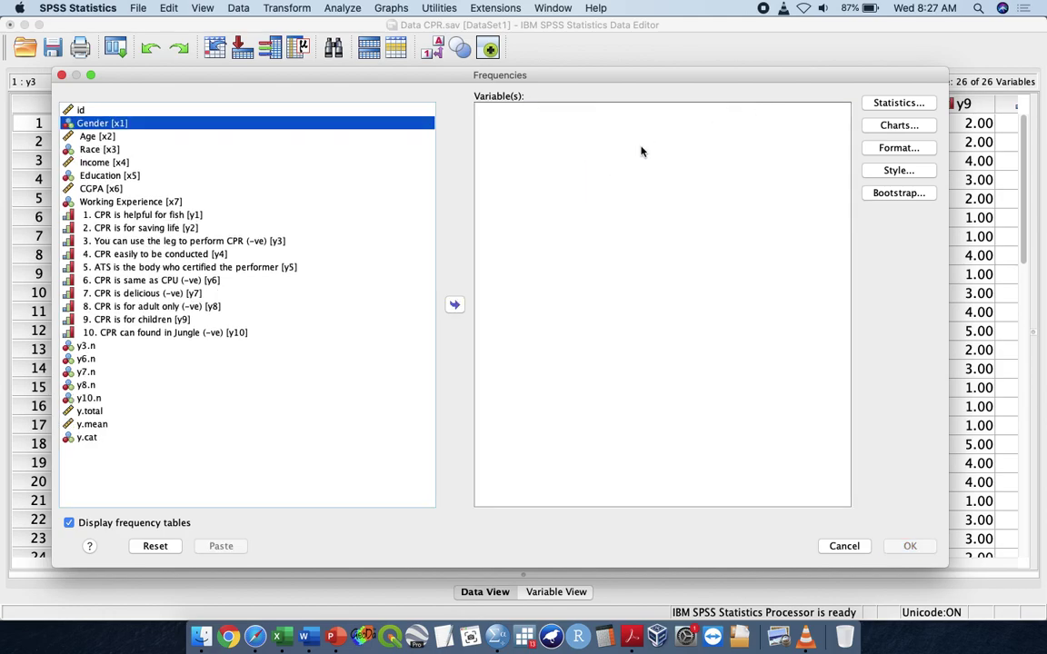
left_click(220, 190)
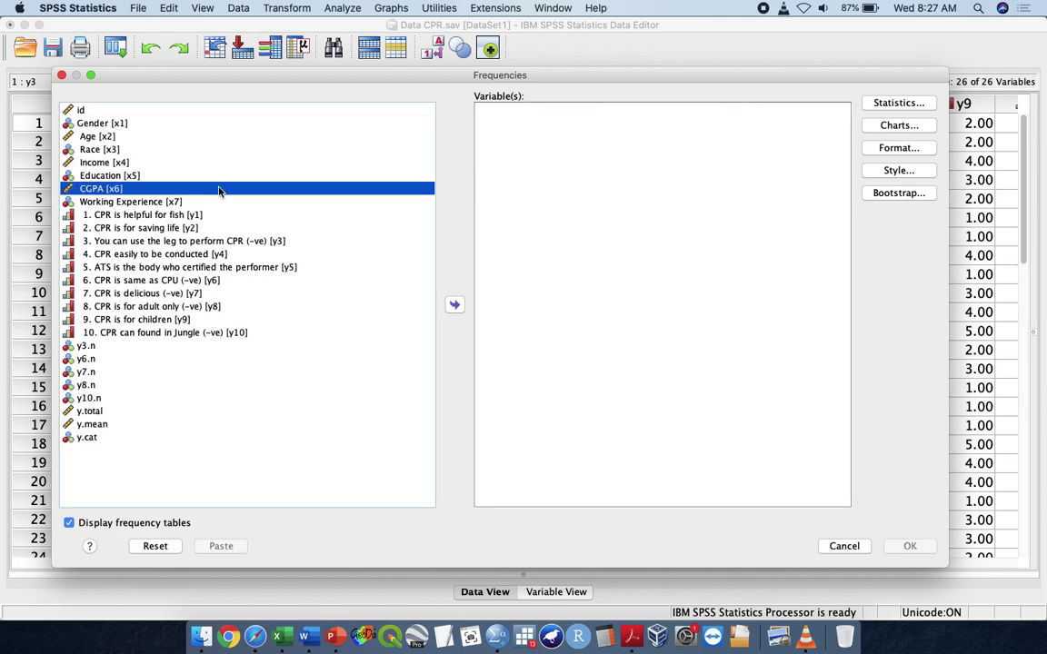
left_click(451, 303)
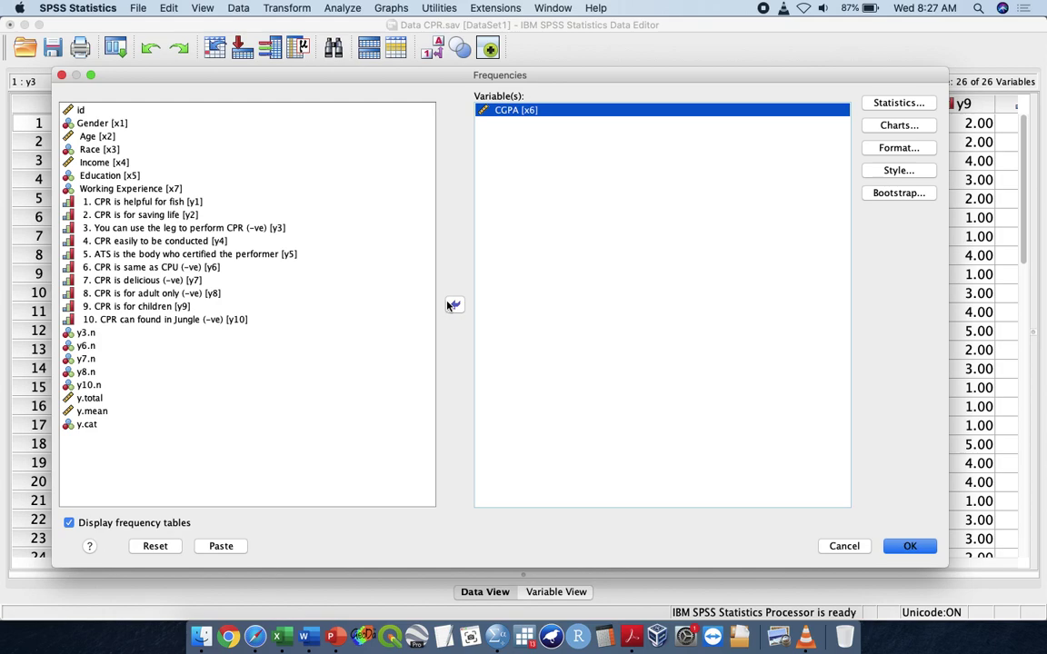
left_click(452, 306)
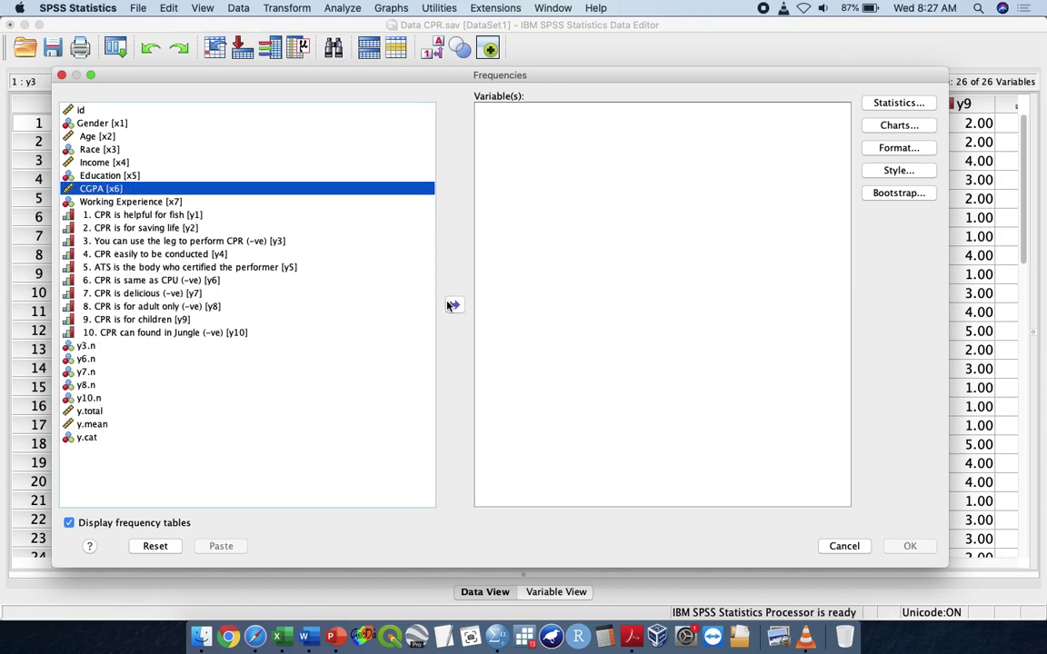
Try bar and pie charts for a Frequencies analysis of Gender [x1], and cancel the analysis.
left_click(148, 165)
double_click(119, 125)
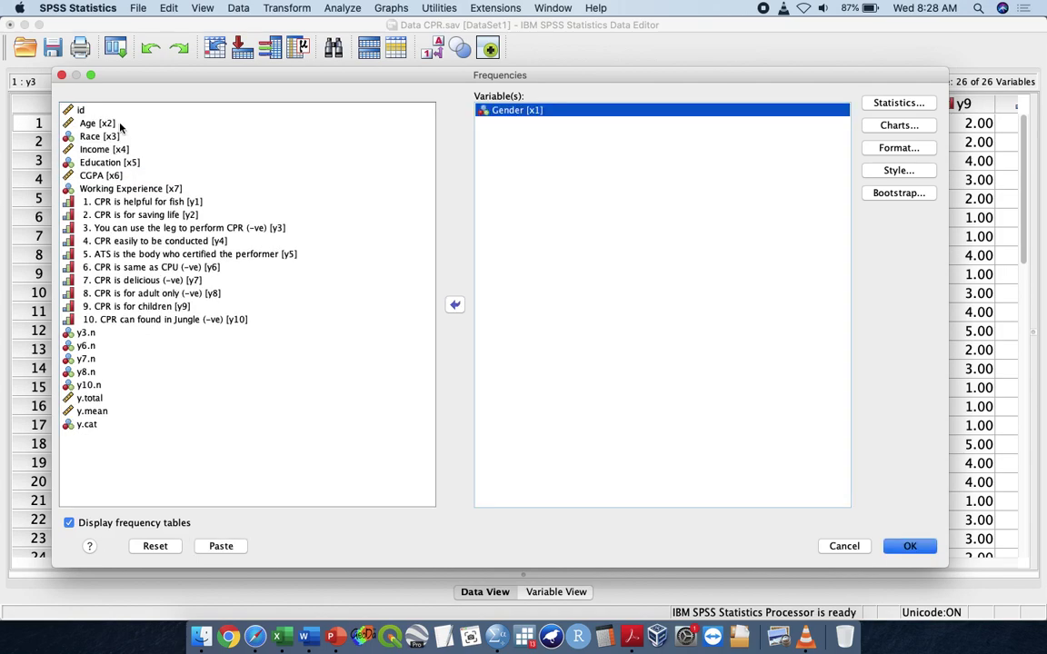
left_click(900, 125)
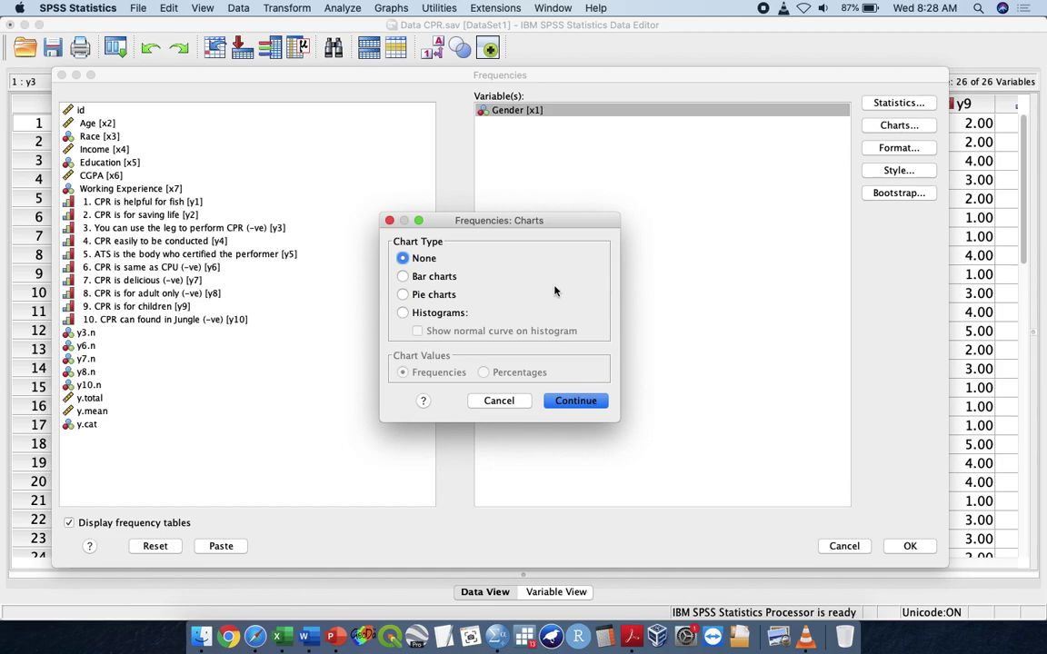
left_click(437, 276)
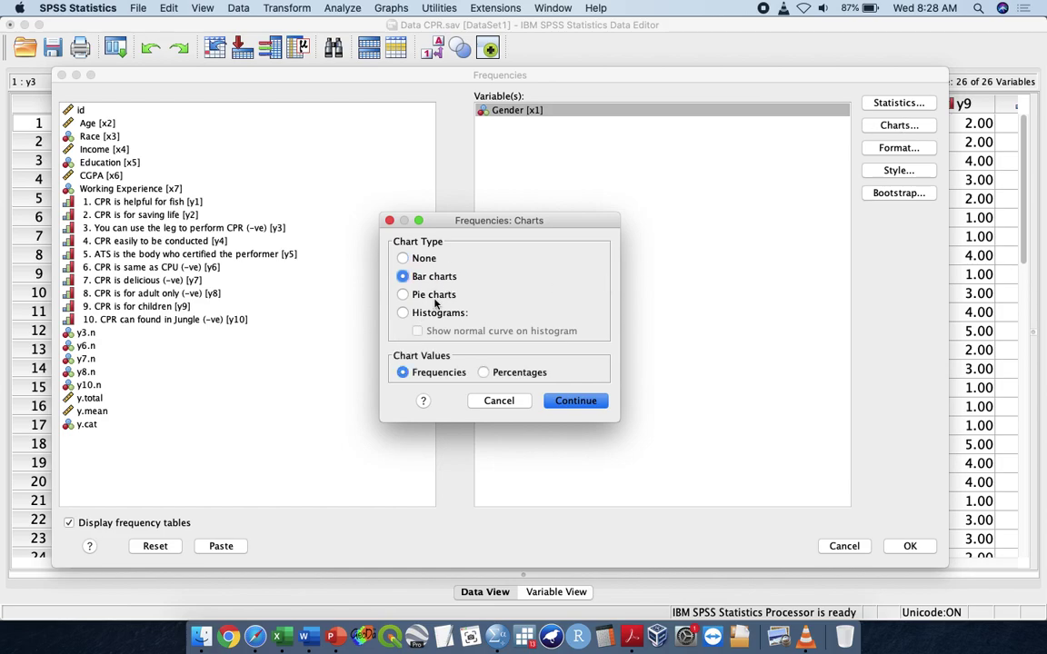
left_click(429, 297)
left_click(435, 276)
left_click(390, 221)
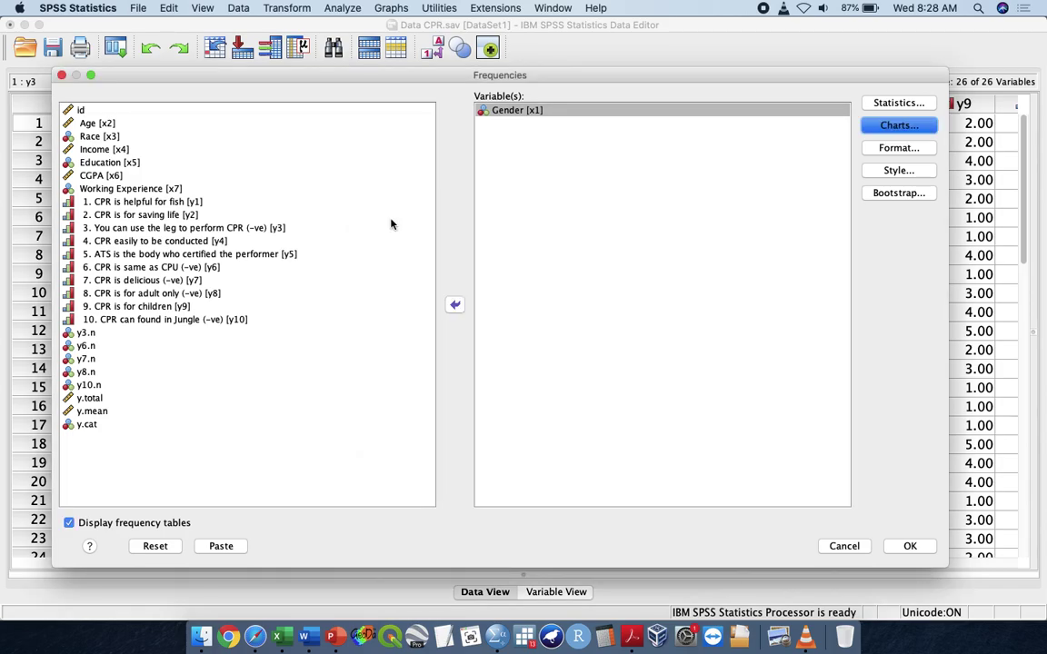
left_click(841, 546)
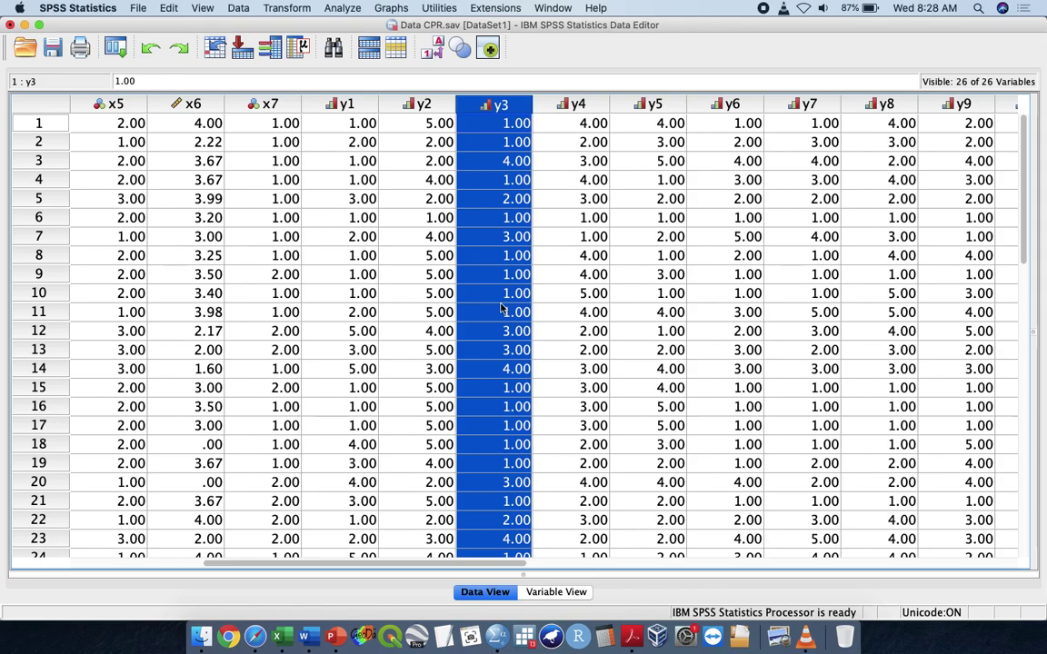
Switch back to the Frequency and Basic Stat presentation in PowerPoint and show the Basic Statistics slide.
key("ctrl+Up")
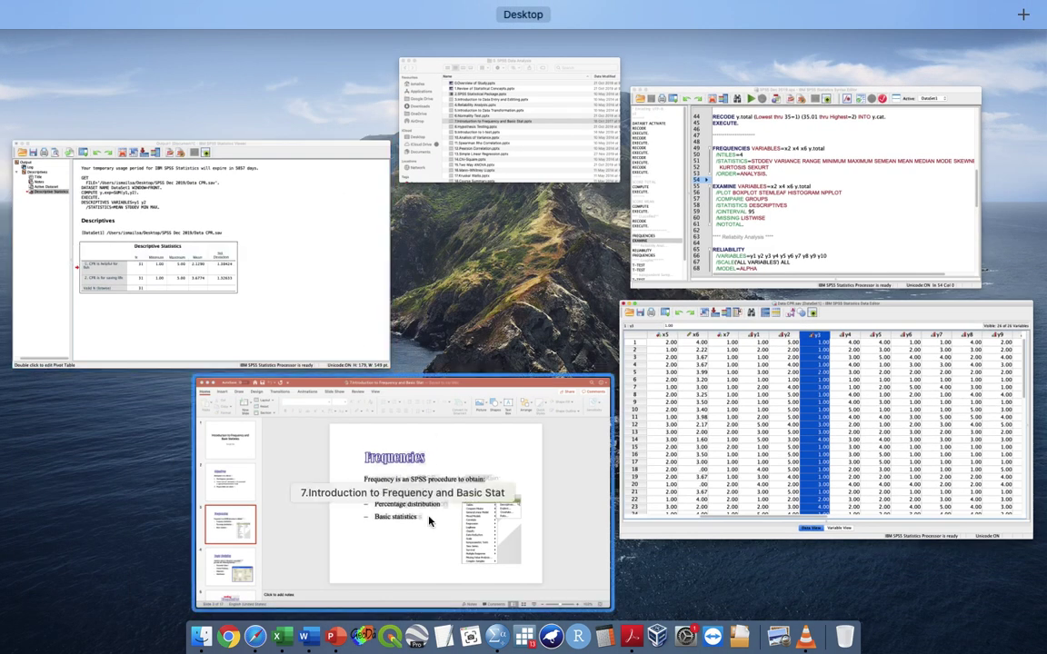
left_click(427, 586)
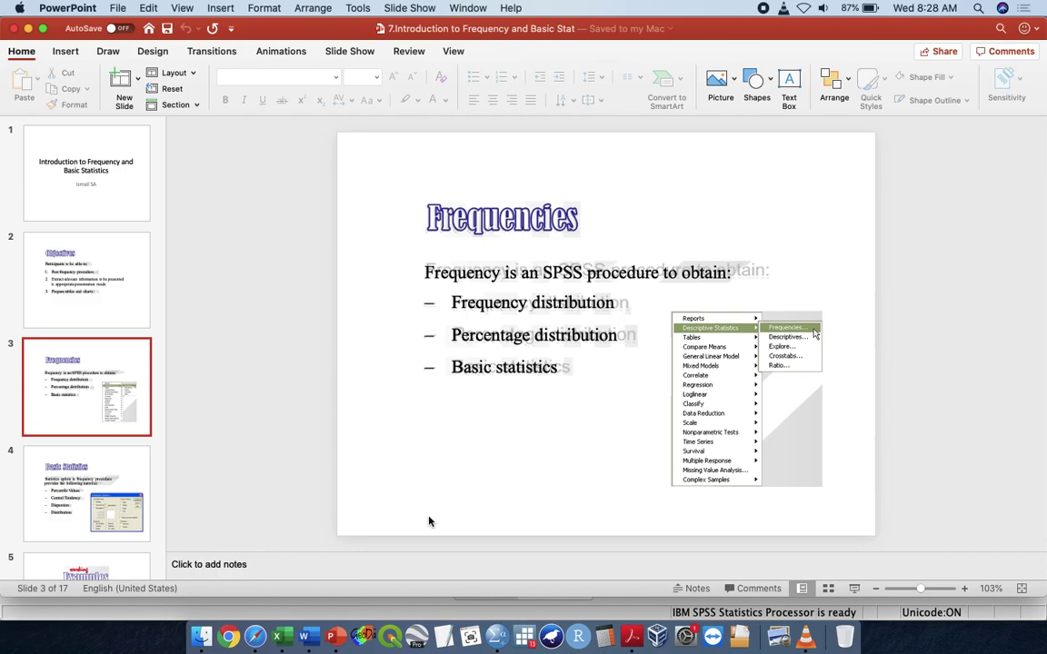
left_click(115, 514)
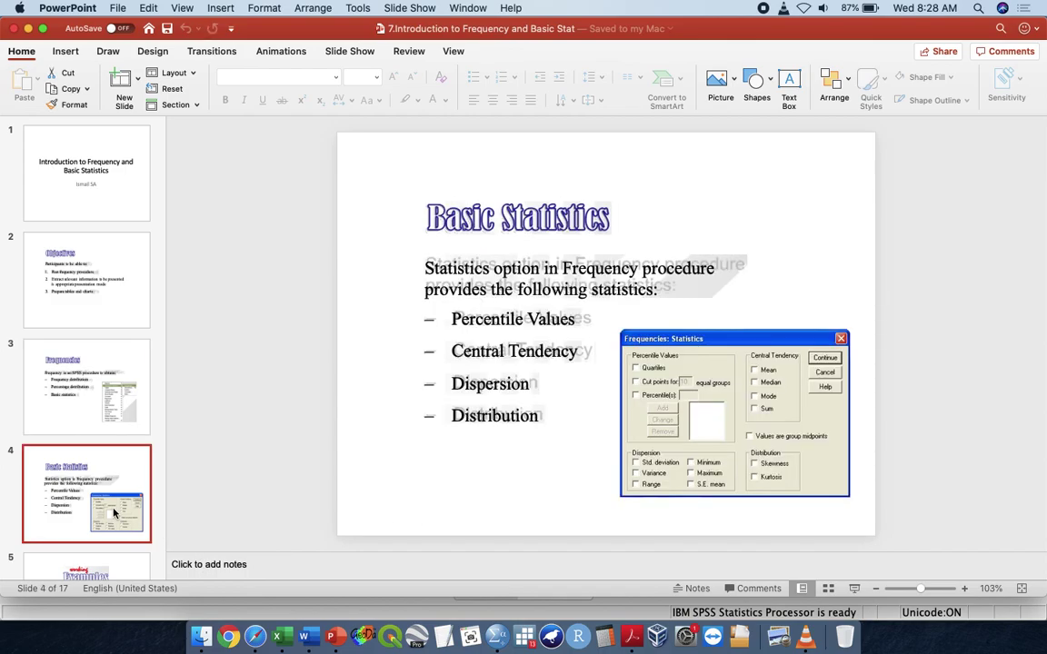
Go through the working example slides on Frequencies to the Table 3: Job Commitment and Performance slide.
key("Down")
key("Down")
key("Down")
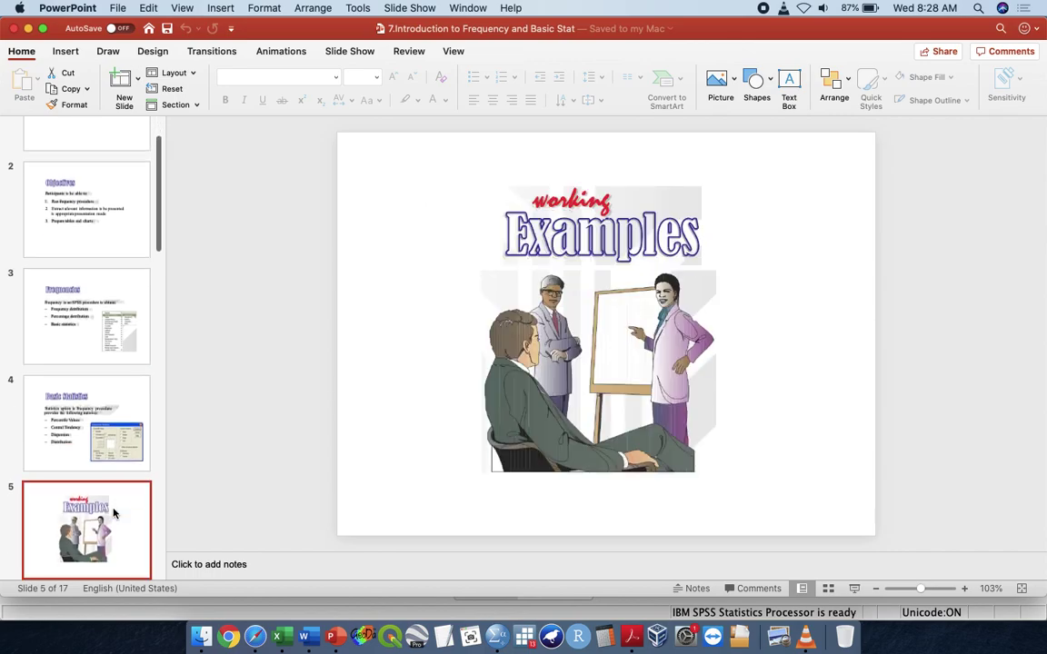
key("Down")
key("Down")
key("Down")
key("Down")
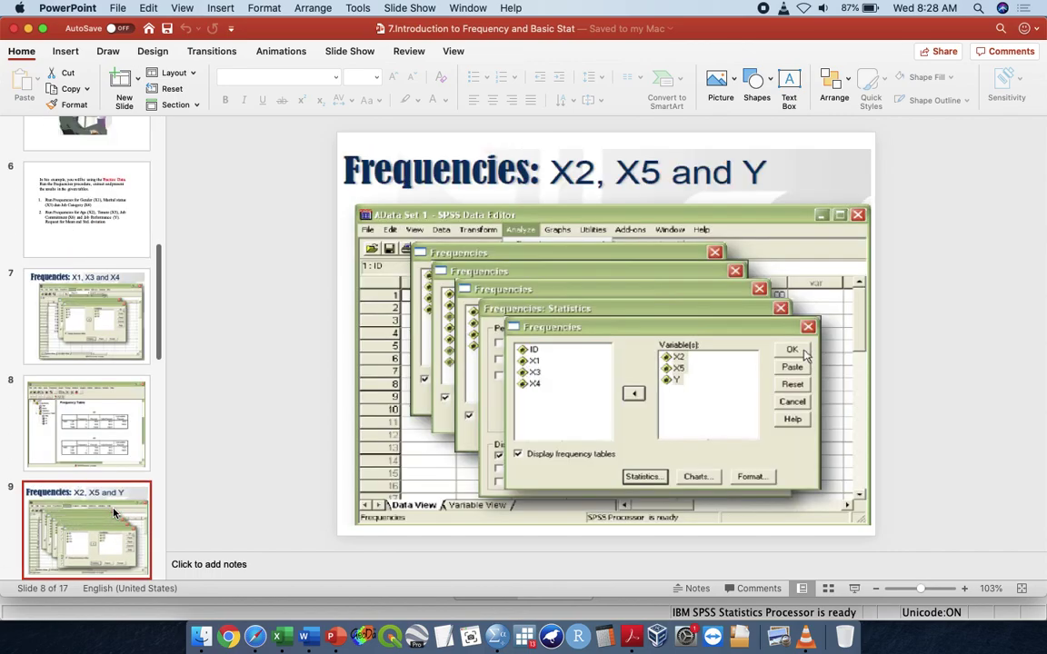
key("Down")
key("Down")
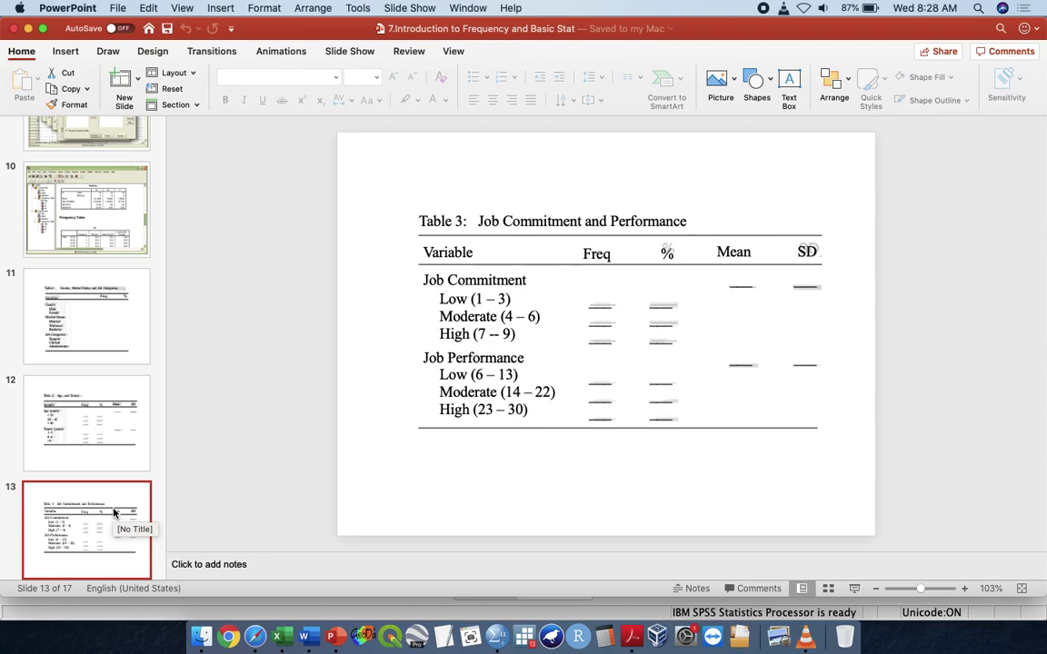
Close the Frequency and Basic Stat presentation and open 8.Hypothesis Testing.pptx from the 0. SPSS Data Analysis folder.
left_click(12, 28)
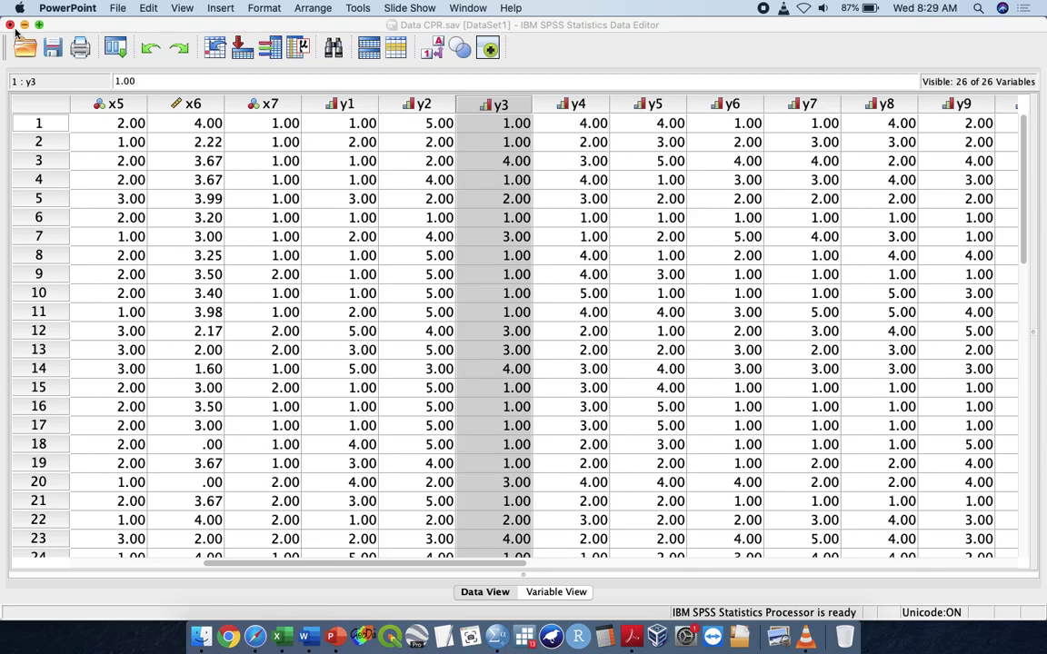
key("ctrl+Up")
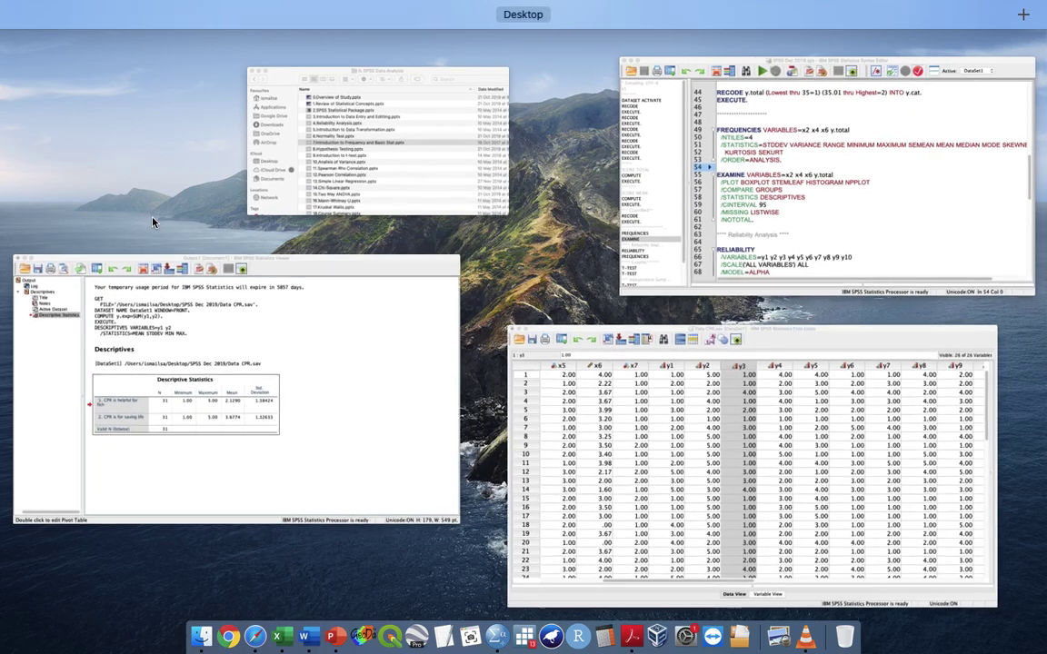
left_click(393, 135)
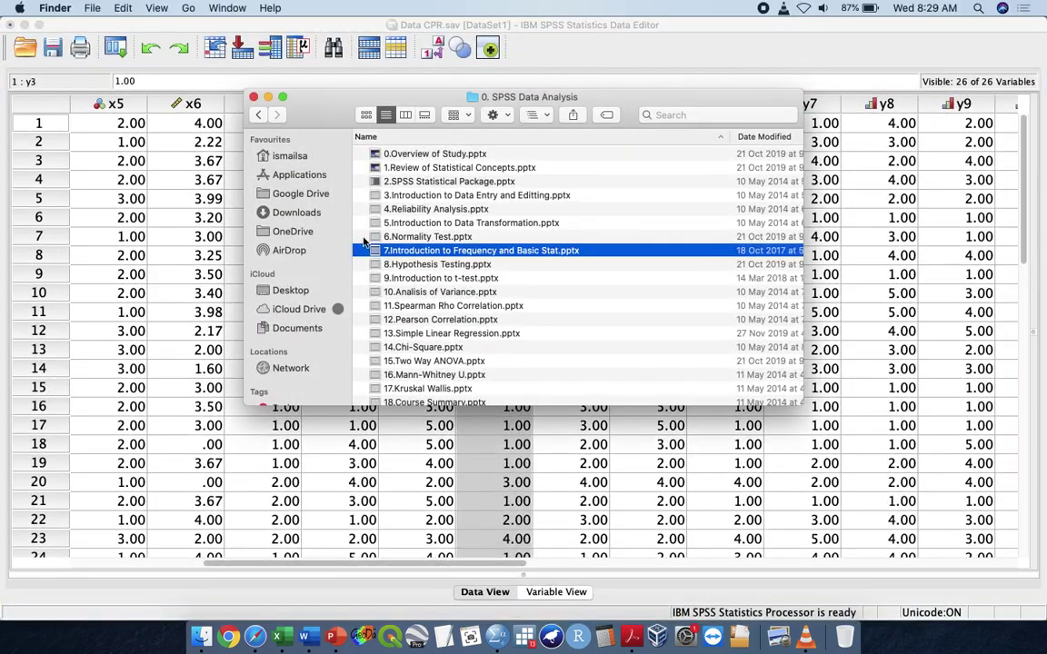
left_click(414, 265)
double_click(413, 264)
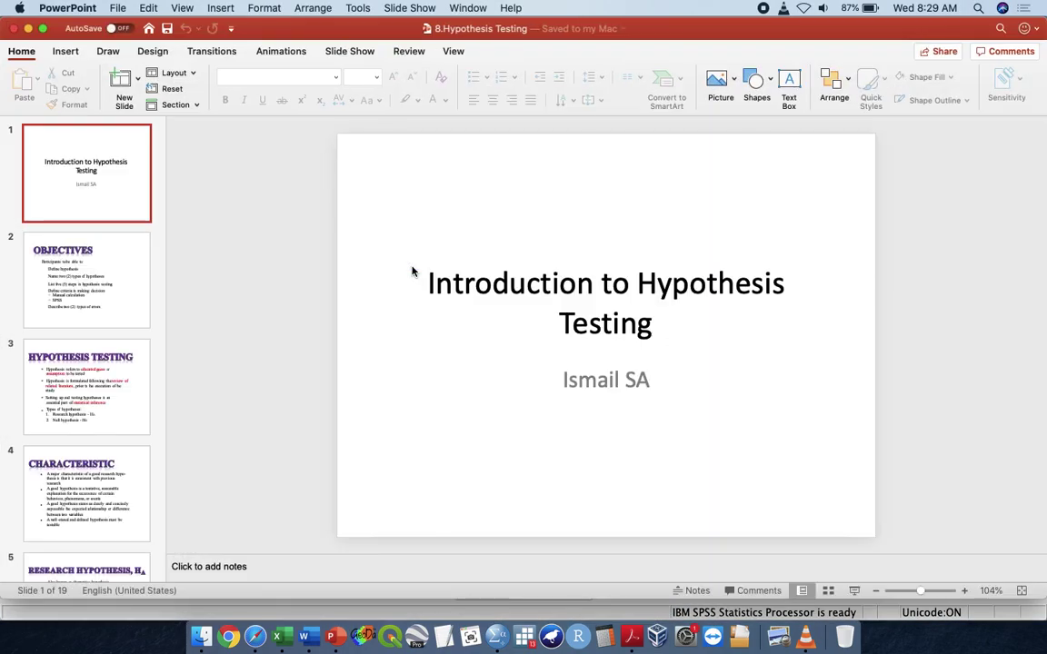
Go through the hypothesis testing slides from Objectives to the Research Hypothesis slide.
left_click(91, 281)
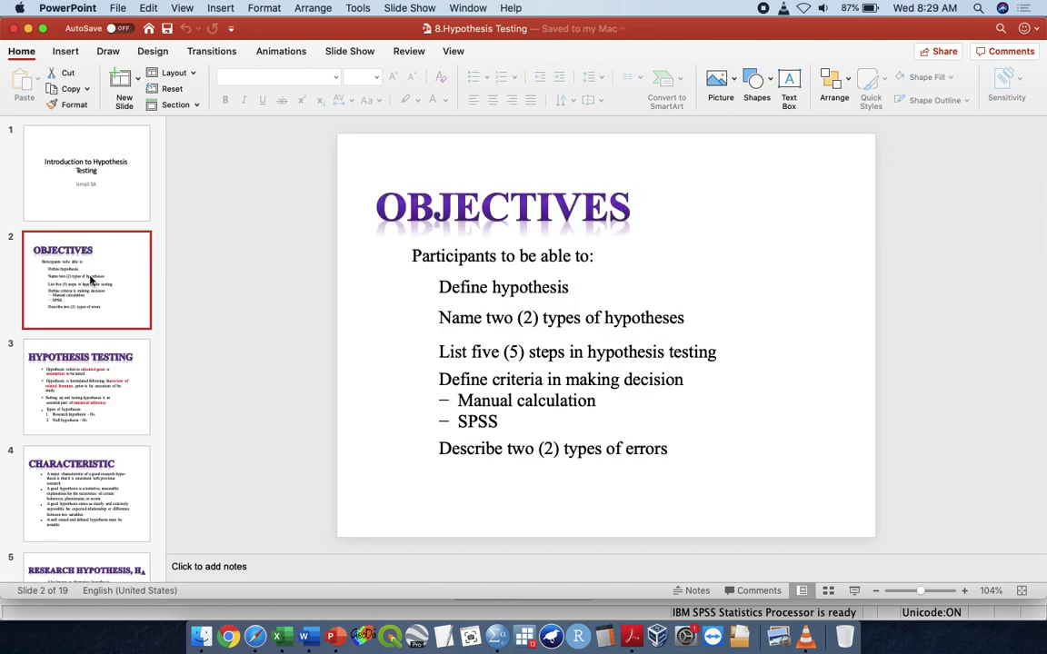
key("Down")
key("Down")
key("Down")
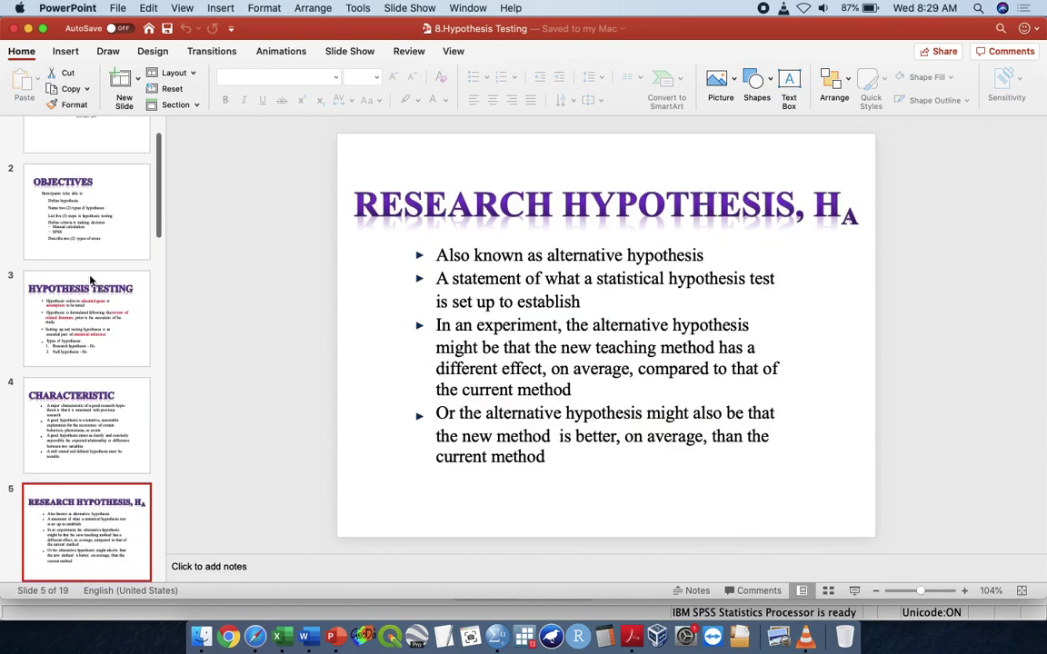